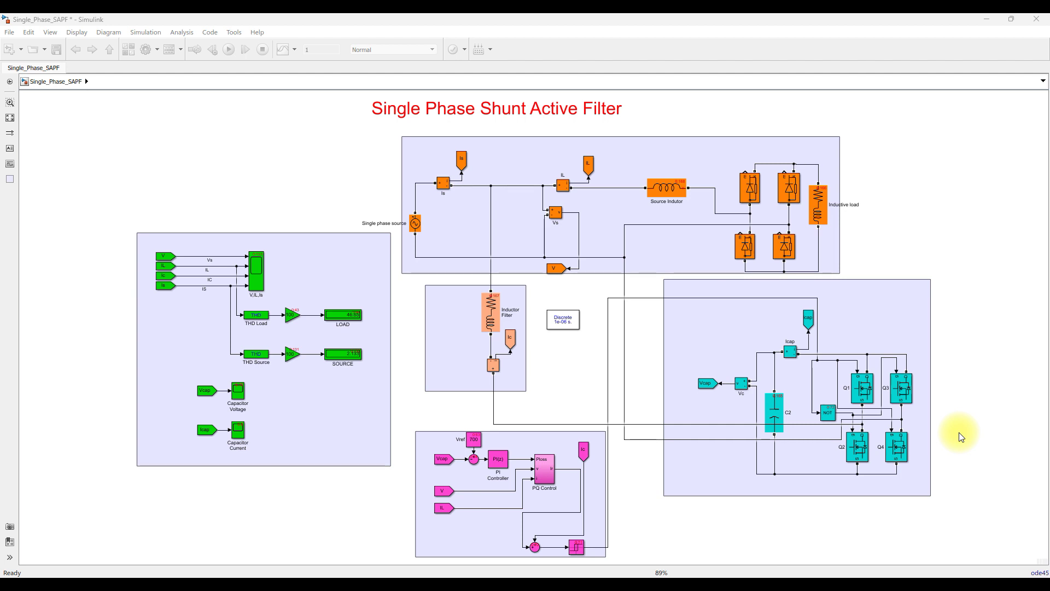
Annotate the diagram with check marks on the single phase source and source inductor, and circle the diode bridge with its inductive load.
{"action": "key", "text": "F9"}
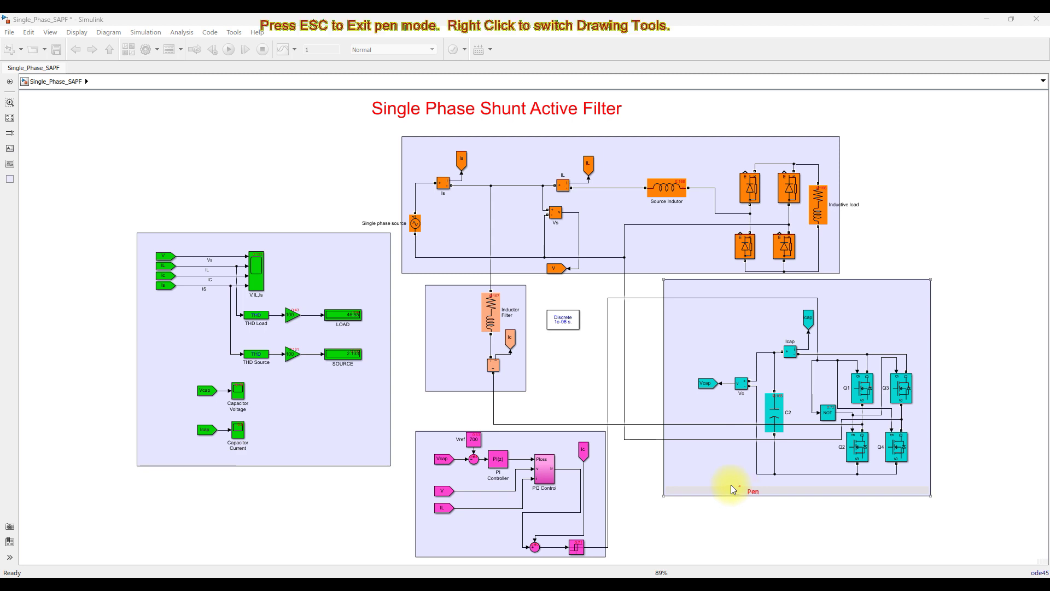
{"action": "left_click_drag", "start_coordinate": [396, 219], "coordinate": [438, 214]}
{"action": "left_click_drag", "start_coordinate": [632, 193], "coordinate": [674, 178]}
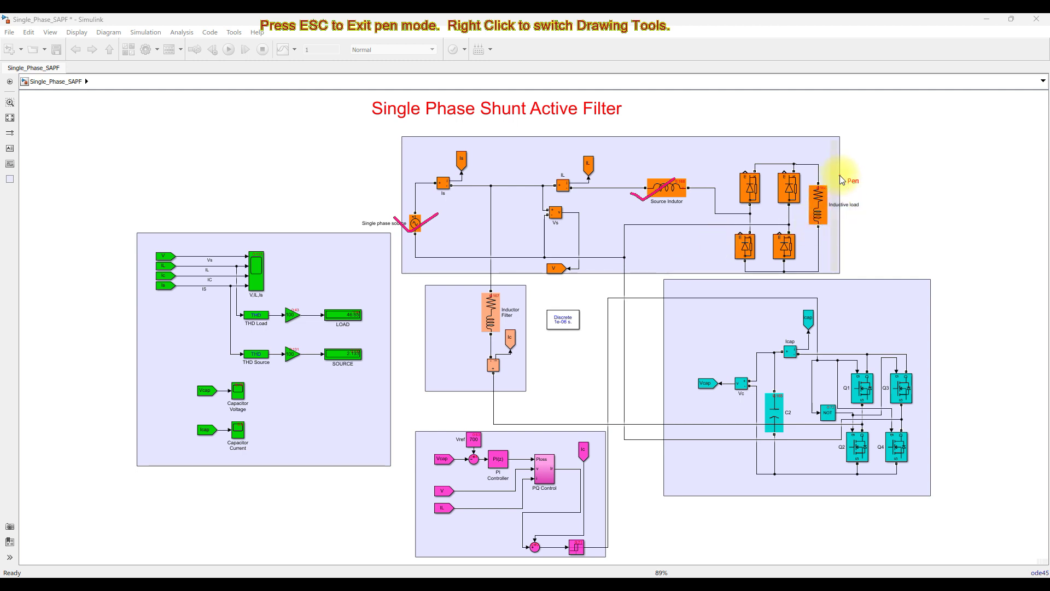
{"action": "left_click_drag", "start_coordinate": [838, 171], "coordinate": [768, 155]}
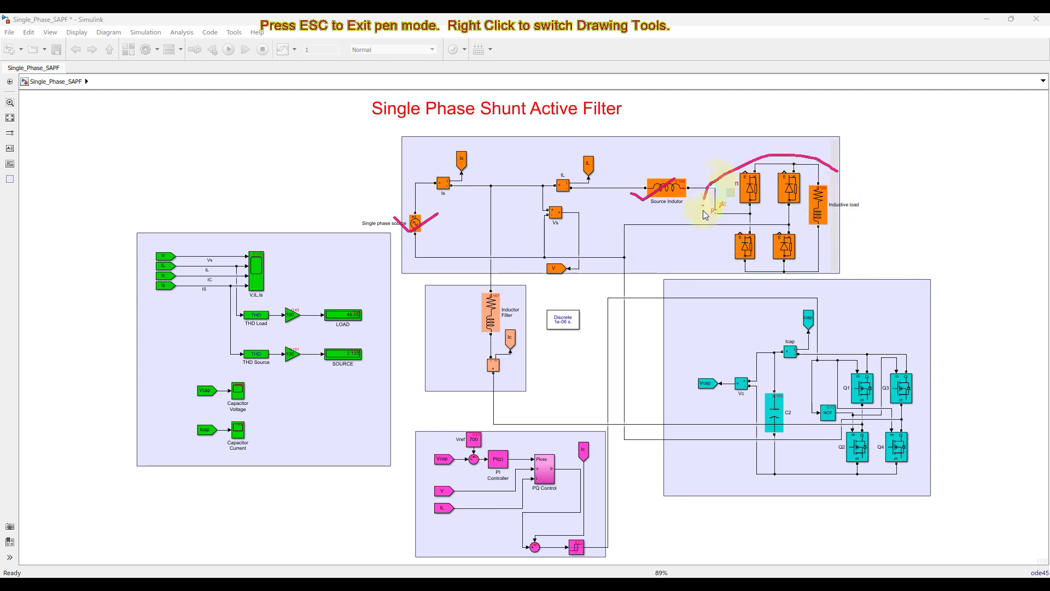
{"action": "left_click_drag", "start_coordinate": [730, 262], "coordinate": [809, 279]}
{"action": "left_click_drag", "start_coordinate": [848, 204], "coordinate": [839, 172]}
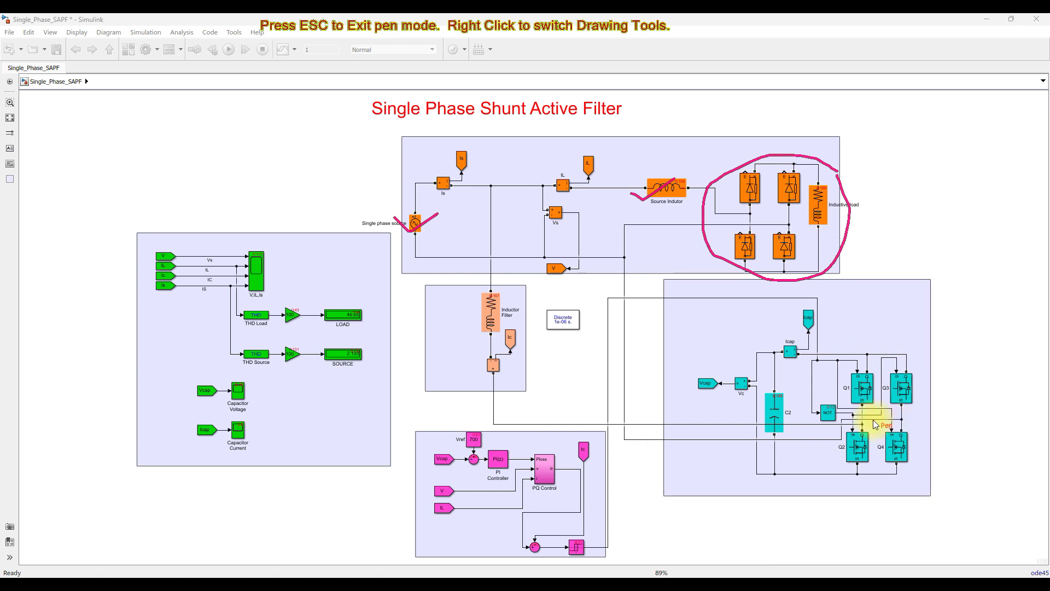
Add pen check marks on the Q1–Q4 inverter bridge, capacitor C2 and the PI/PQ control section, ending by clearing the annotations.
{"action": "left_click", "coordinate": [815, 383]}
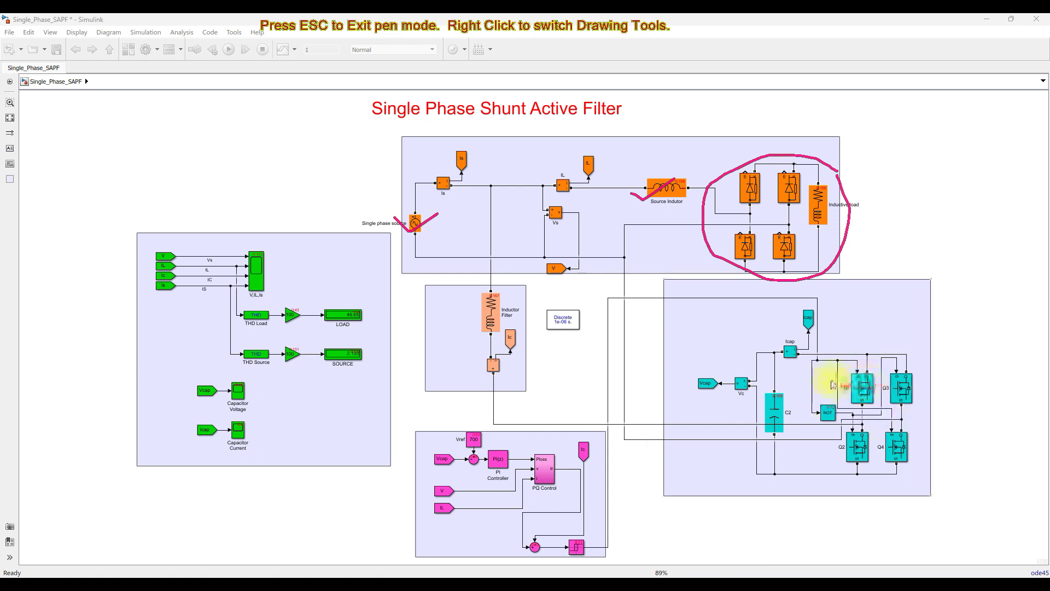
{"action": "left_click_drag", "start_coordinate": [820, 380], "coordinate": [886, 343]}
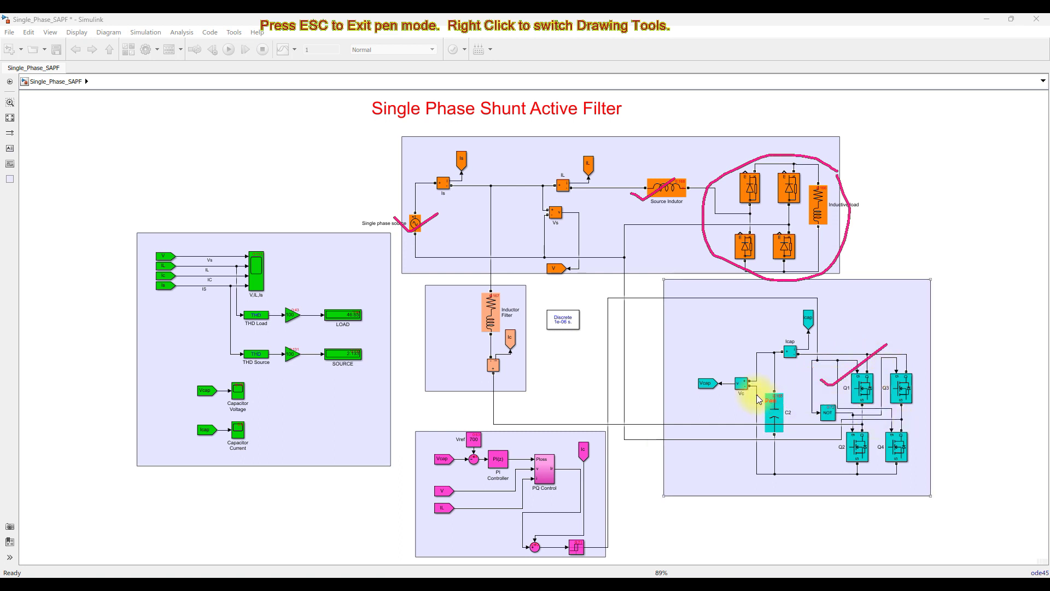
{"action": "left_click_drag", "start_coordinate": [758, 392], "coordinate": [803, 379]}
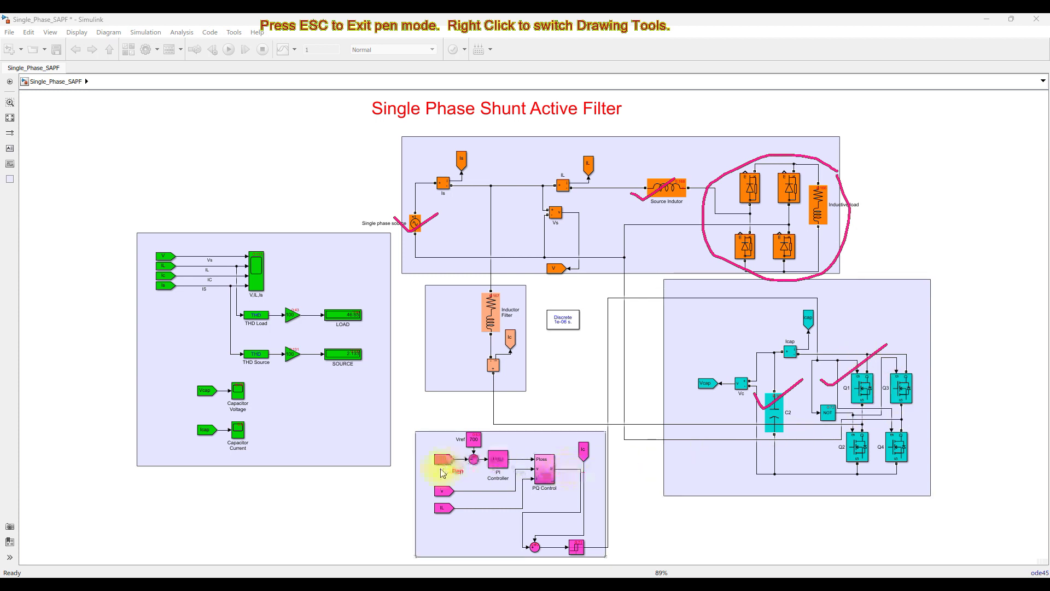
{"action": "mouse_move", "coordinate": [411, 477]}
{"action": "left_mouse_down"}
{"action": "mouse_move", "coordinate": [390, 469]}
{"action": "mouse_move", "coordinate": [498, 455]}
{"action": "left_mouse_up"}
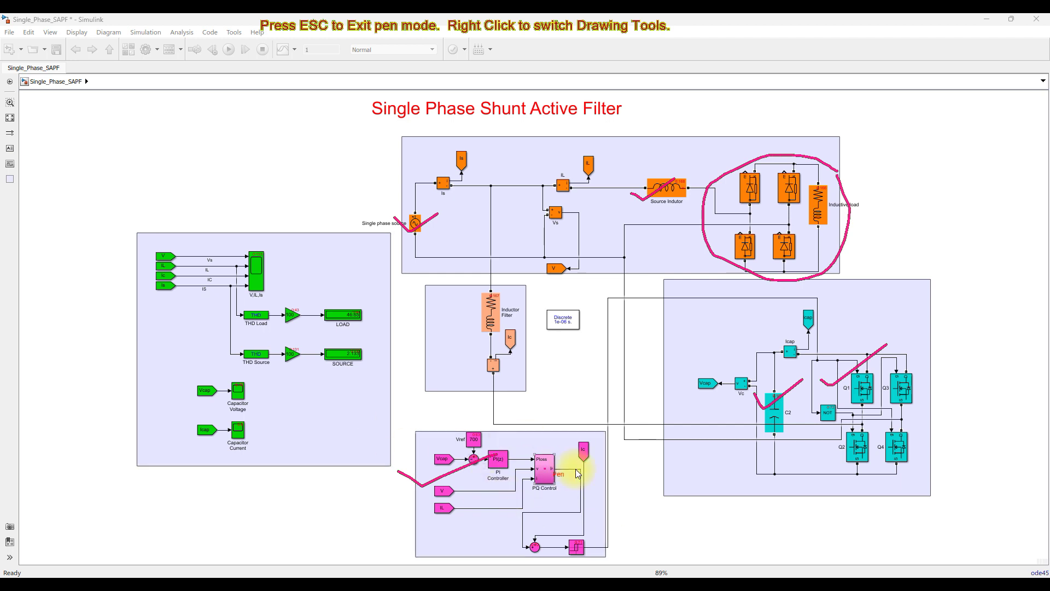
{"action": "key", "text": "Escape"}
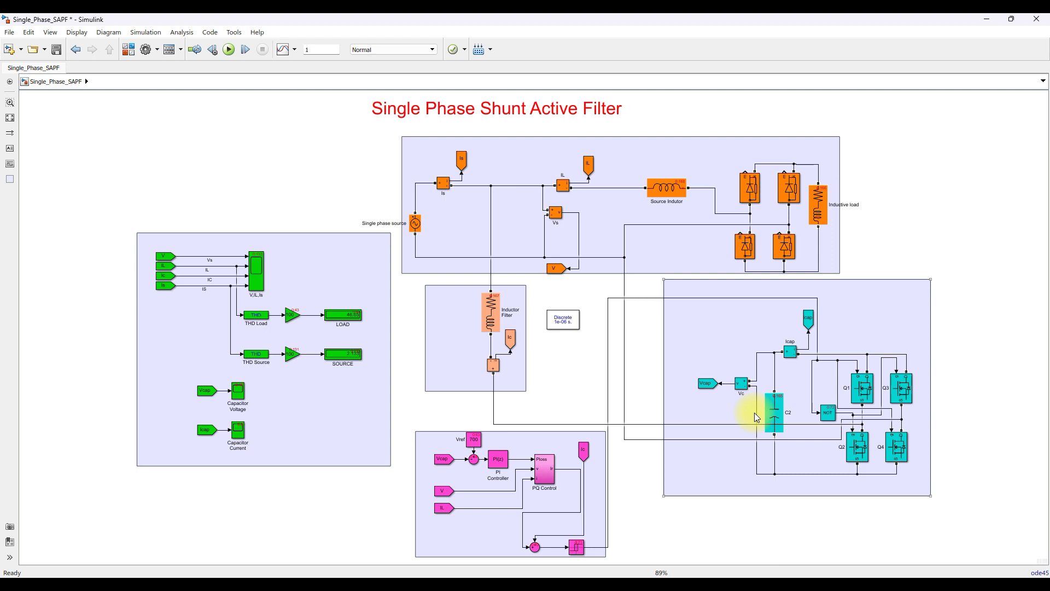
Check-mark capacitor C2 and the Vref block with the pen, and write 700V beside the capacitor between two terminal marks.
{"action": "key", "text": "F10"}
{"action": "left_click_drag", "start_coordinate": [757, 411], "coordinate": [786, 397]}
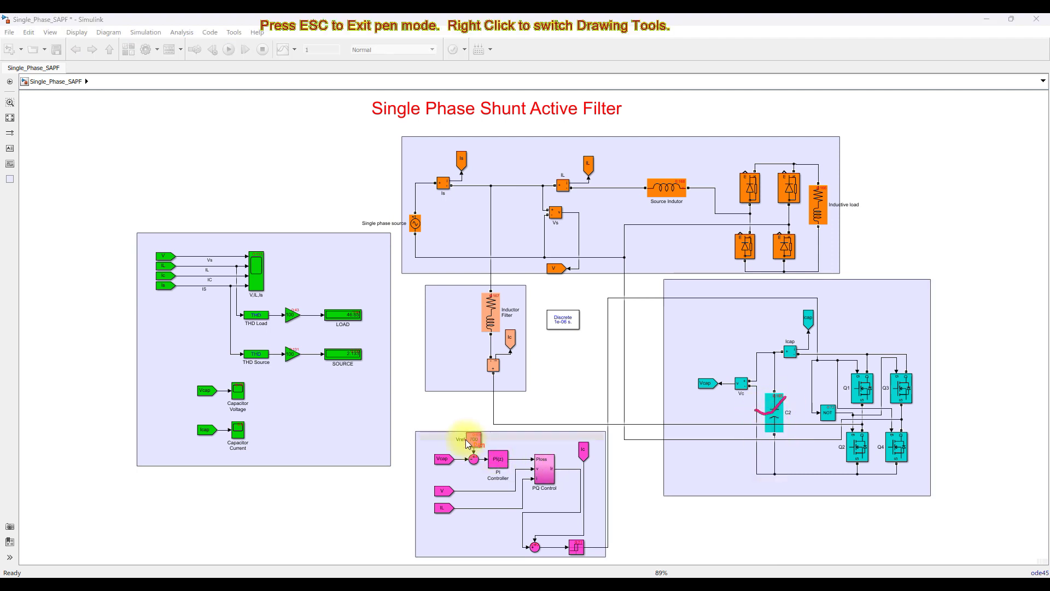
{"action": "mouse_move", "coordinate": [453, 437]}
{"action": "left_mouse_down"}
{"action": "mouse_move", "coordinate": [462, 443]}
{"action": "mouse_move", "coordinate": [486, 422]}
{"action": "left_mouse_up"}
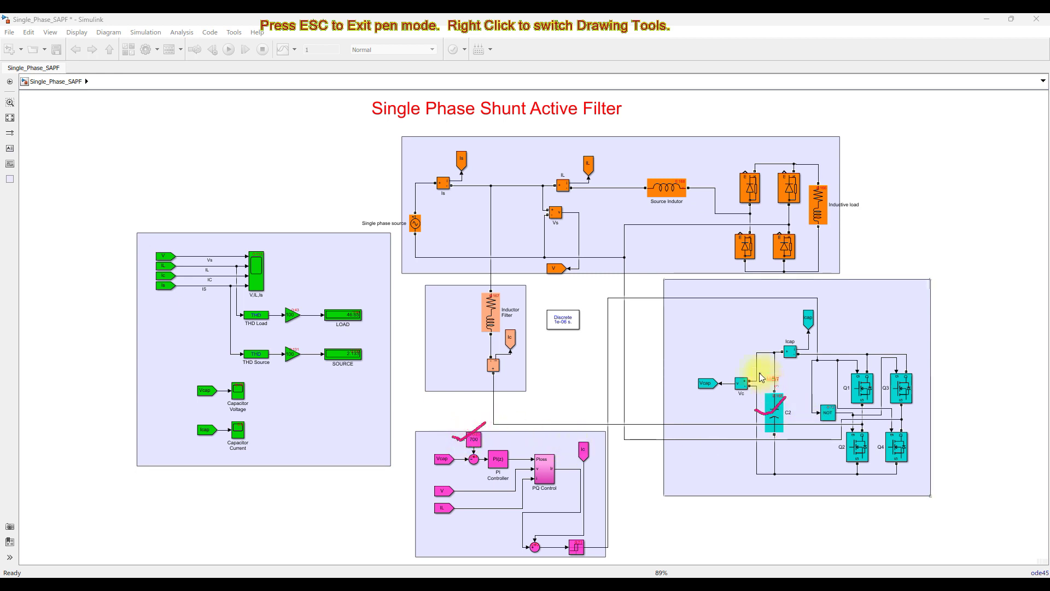
{"action": "left_click_drag", "start_coordinate": [758, 372], "coordinate": [778, 373]}
{"action": "left_click_drag", "start_coordinate": [768, 452], "coordinate": [780, 451]}
{"action": "mouse_move", "coordinate": [704, 420]}
{"action": "left_mouse_down"}
{"action": "mouse_move", "coordinate": [717, 436]}
{"action": "mouse_move", "coordinate": [752, 411]}
{"action": "left_mouse_up"}
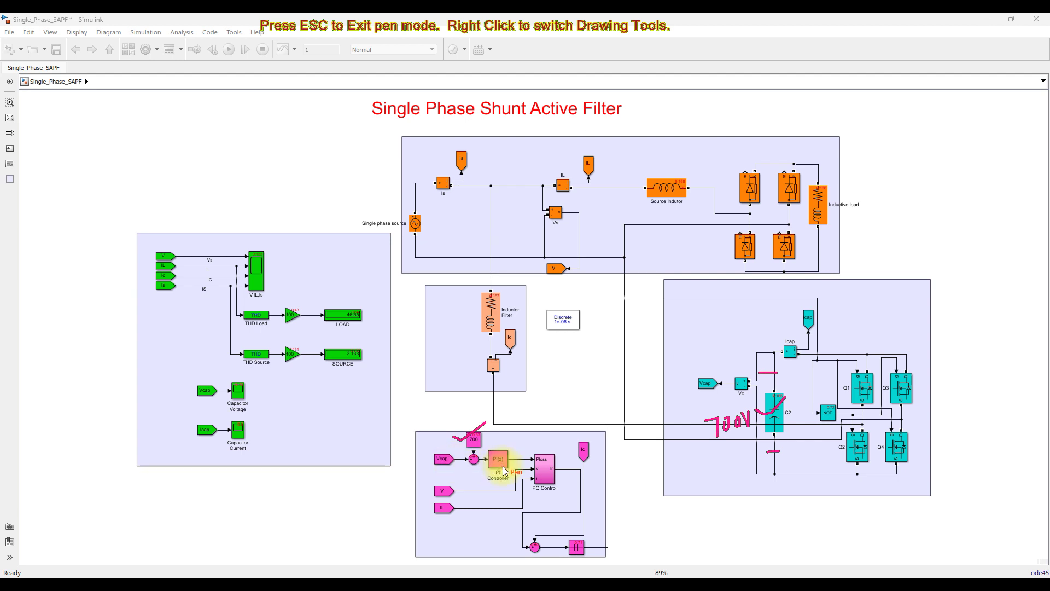
Check-mark the PI Controller and its output, the V and IL control inputs, and their measurement tags in the source circuit.
{"action": "left_click_drag", "start_coordinate": [499, 458], "coordinate": [526, 444]}
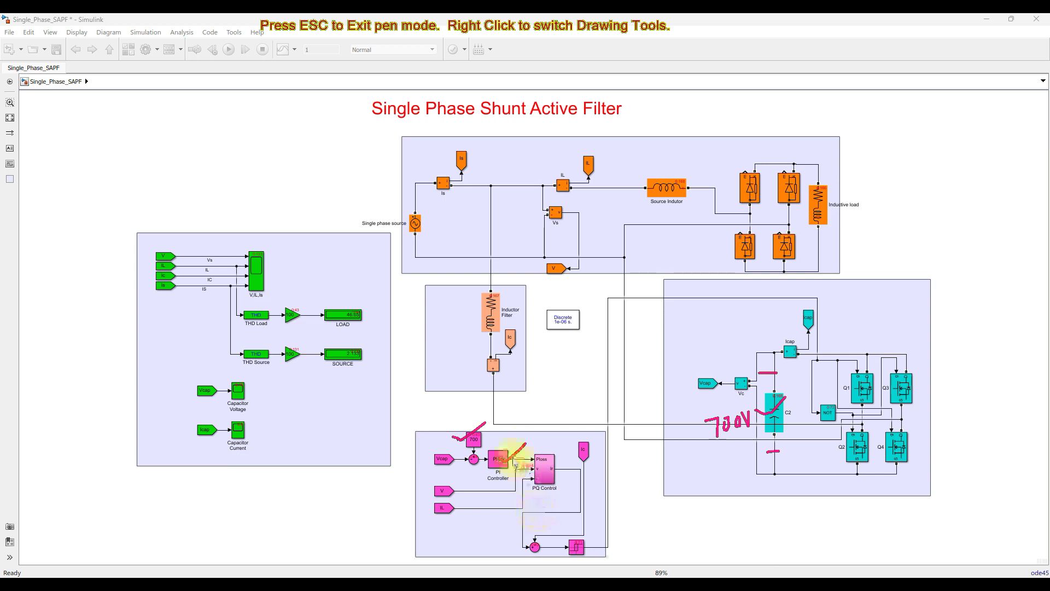
{"action": "left_click_drag", "start_coordinate": [515, 460], "coordinate": [532, 443]}
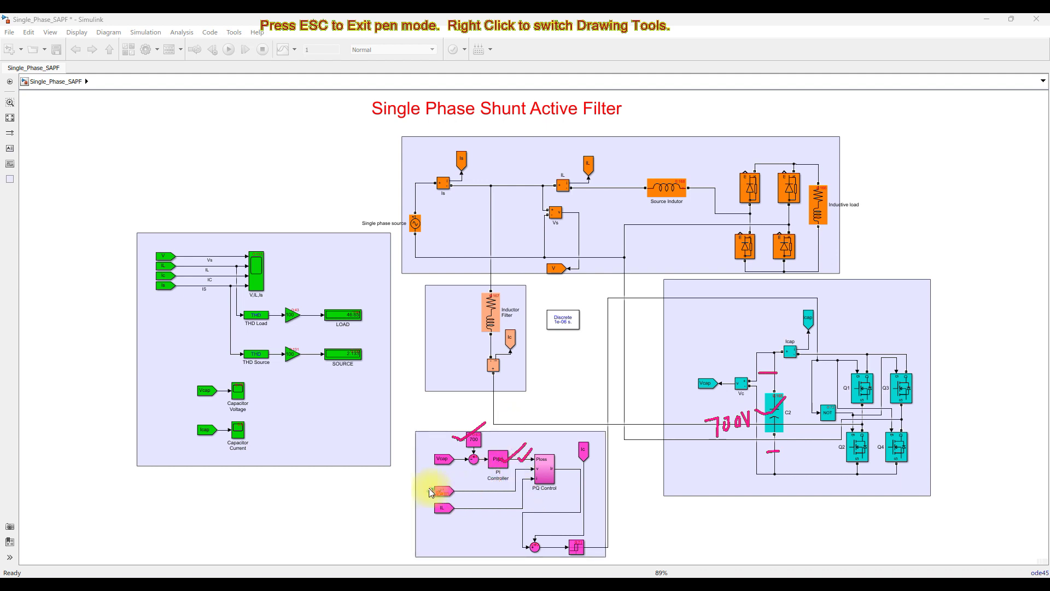
{"action": "left_click_drag", "start_coordinate": [429, 488], "coordinate": [451, 482]}
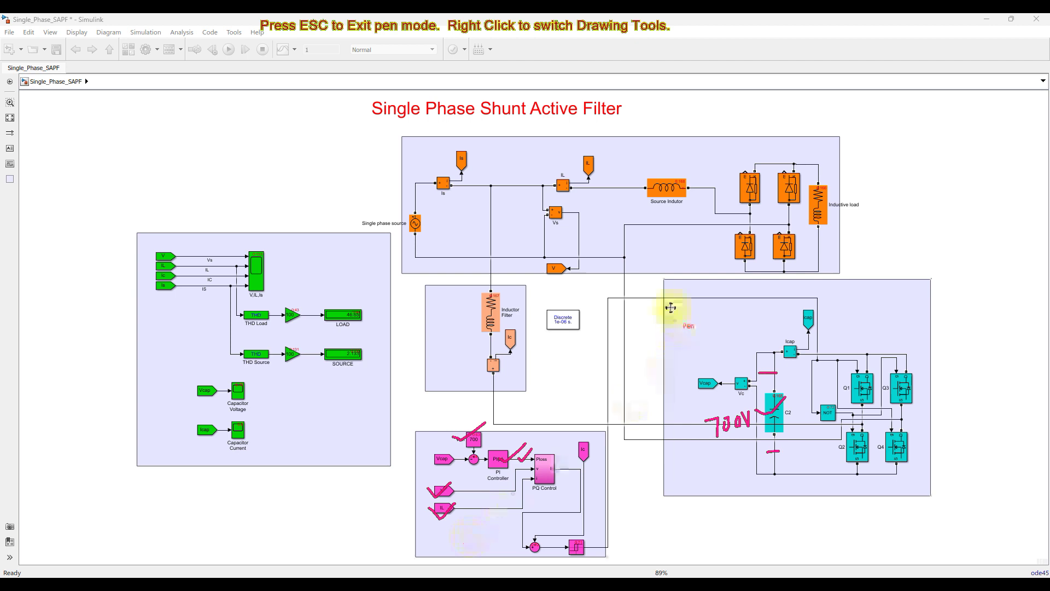
{"action": "left_click", "coordinate": [581, 172]}
{"action": "left_click_drag", "start_coordinate": [581, 171], "coordinate": [598, 162]}
{"action": "left_click_drag", "start_coordinate": [573, 224], "coordinate": [587, 223]}
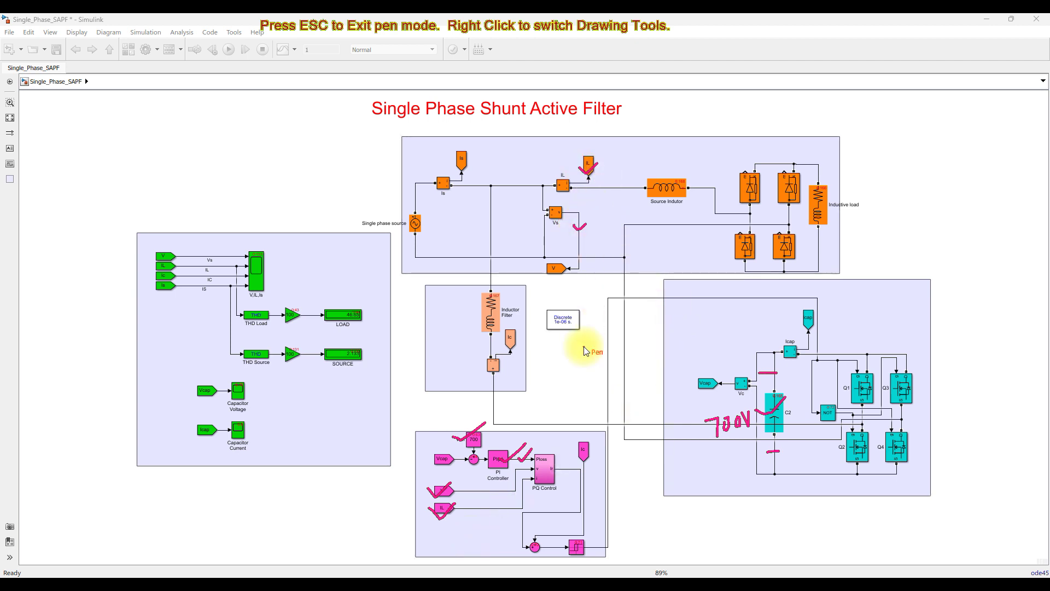
{"action": "key", "text": "Escape"}
Open the PQ Control subsystem and check-mark the va, vb and vc inputs and the generate ib and generate phase ic blocks.
{"action": "double_click", "coordinate": [545, 466]}
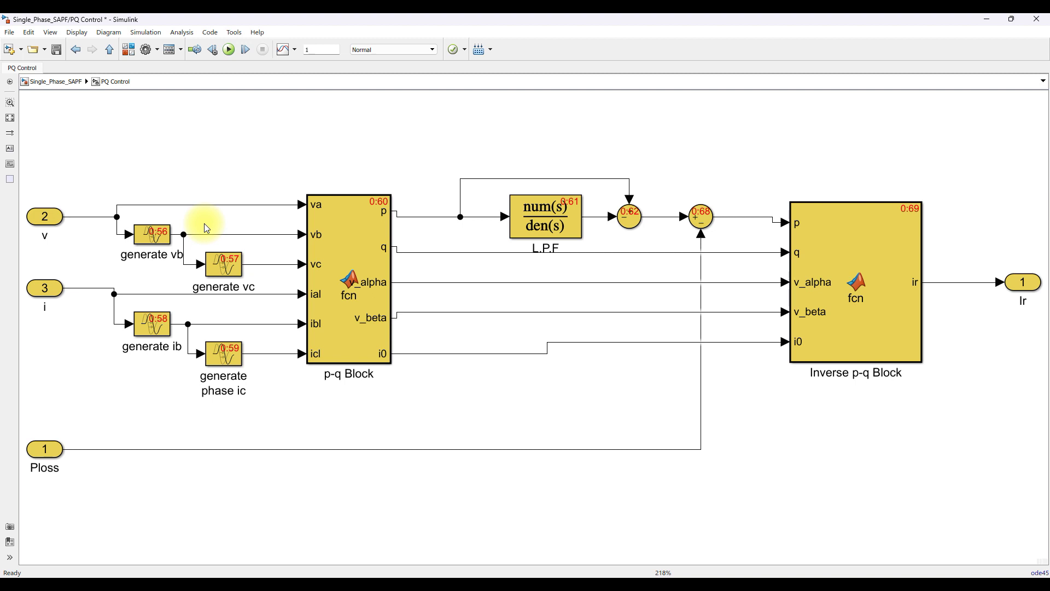
{"action": "left_click", "coordinate": [144, 238]}
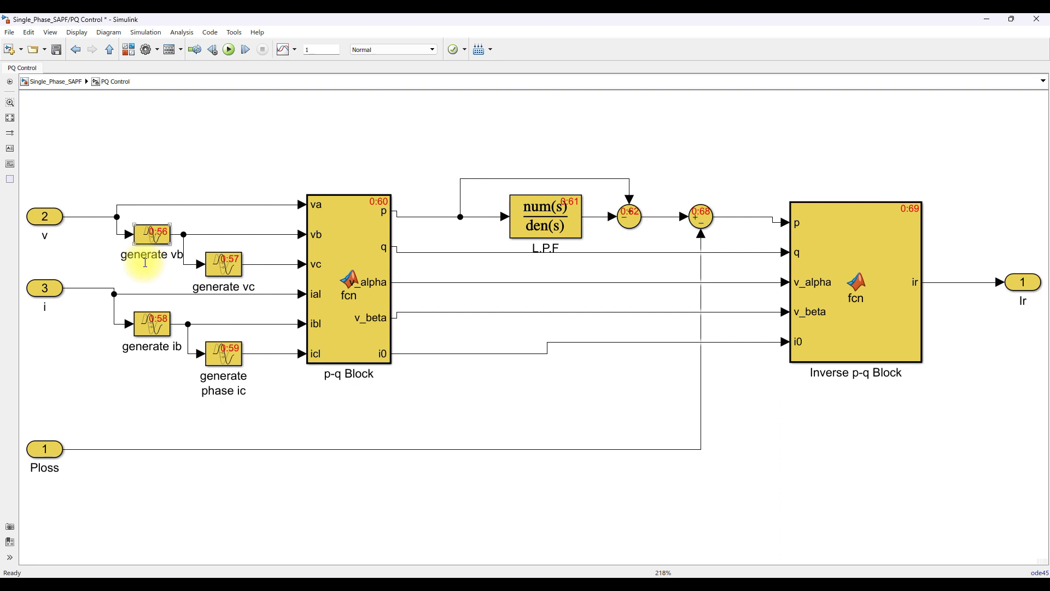
{"action": "left_click", "coordinate": [299, 265]}
{"action": "key", "text": "ctrl+F12"}
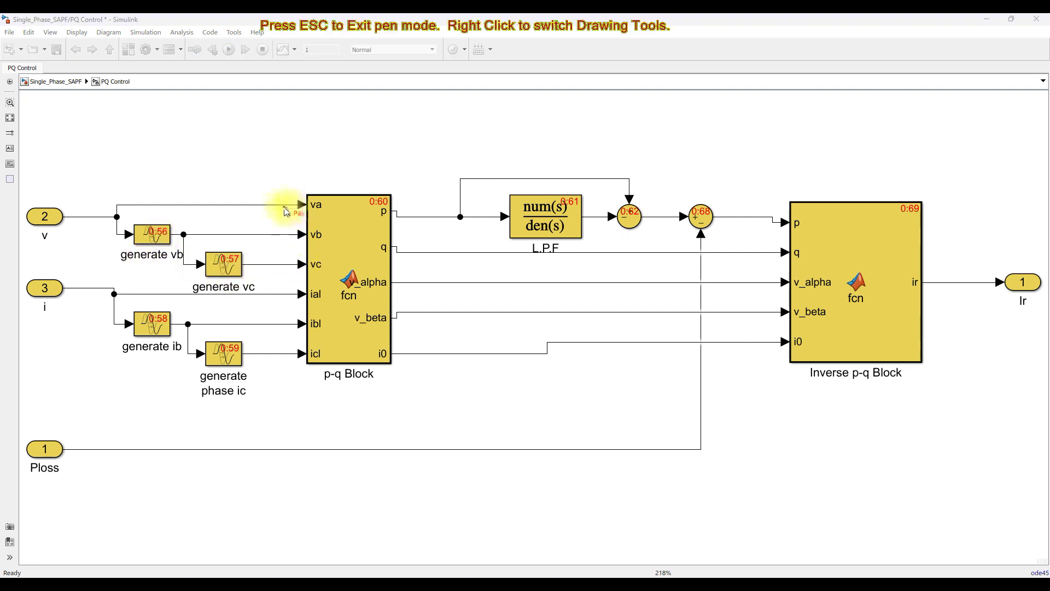
{"action": "left_click_drag", "start_coordinate": [258, 198], "coordinate": [288, 191]}
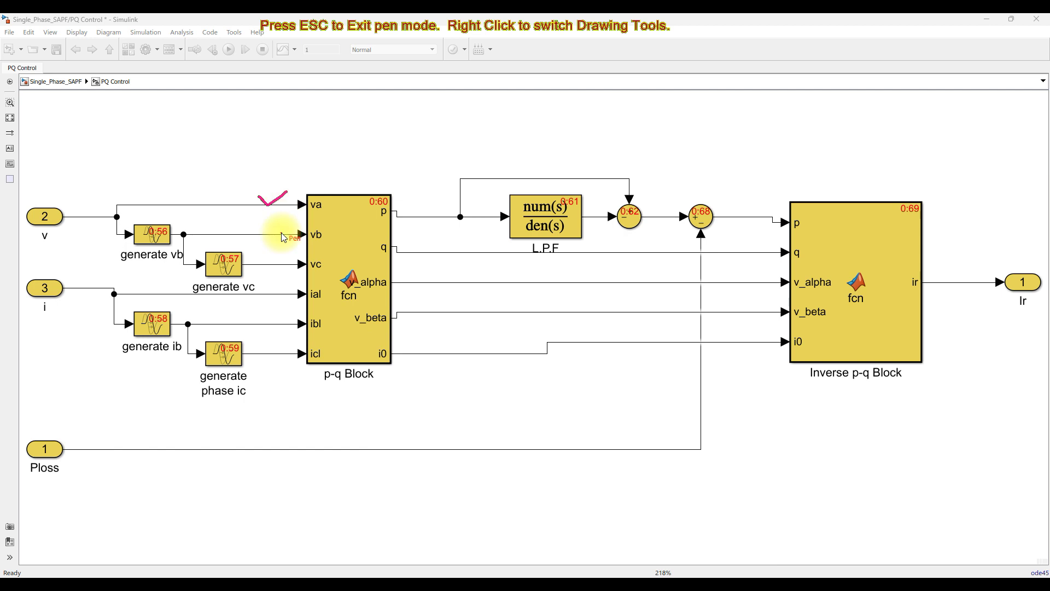
{"action": "mouse_move", "coordinate": [282, 237]}
{"action": "left_mouse_down"}
{"action": "mouse_move", "coordinate": [295, 235]}
{"action": "mouse_move", "coordinate": [298, 257]}
{"action": "left_mouse_up"}
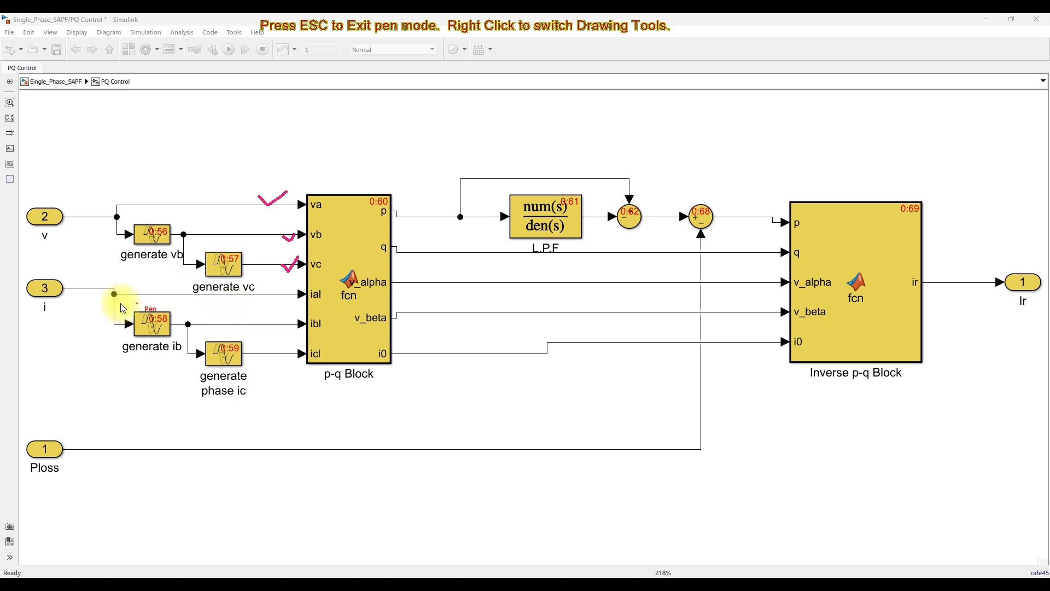
{"action": "left_click_drag", "start_coordinate": [104, 339], "coordinate": [151, 328]}
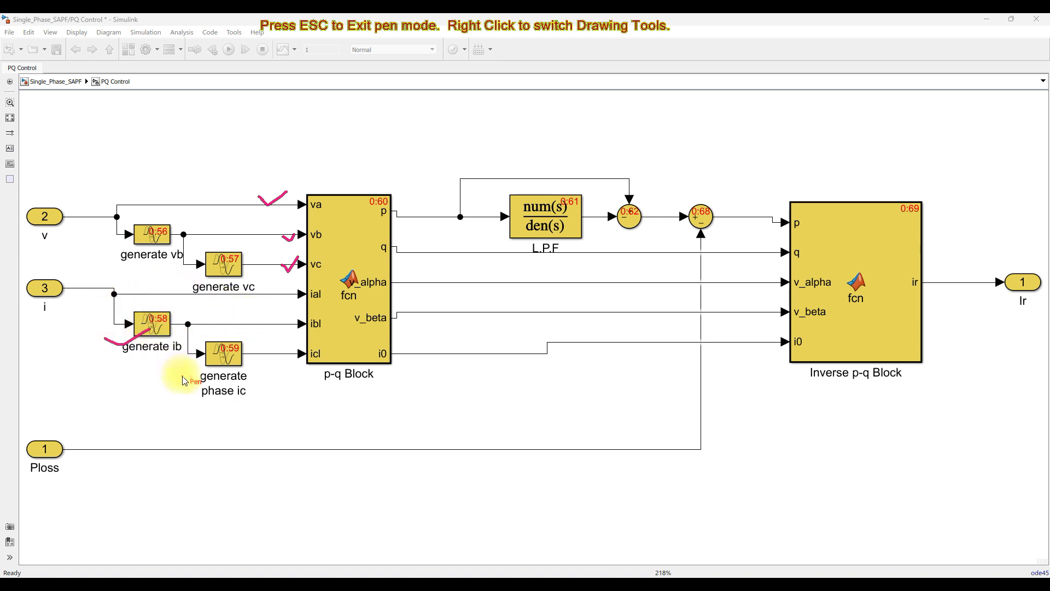
{"action": "left_click_drag", "start_coordinate": [181, 372], "coordinate": [222, 359]}
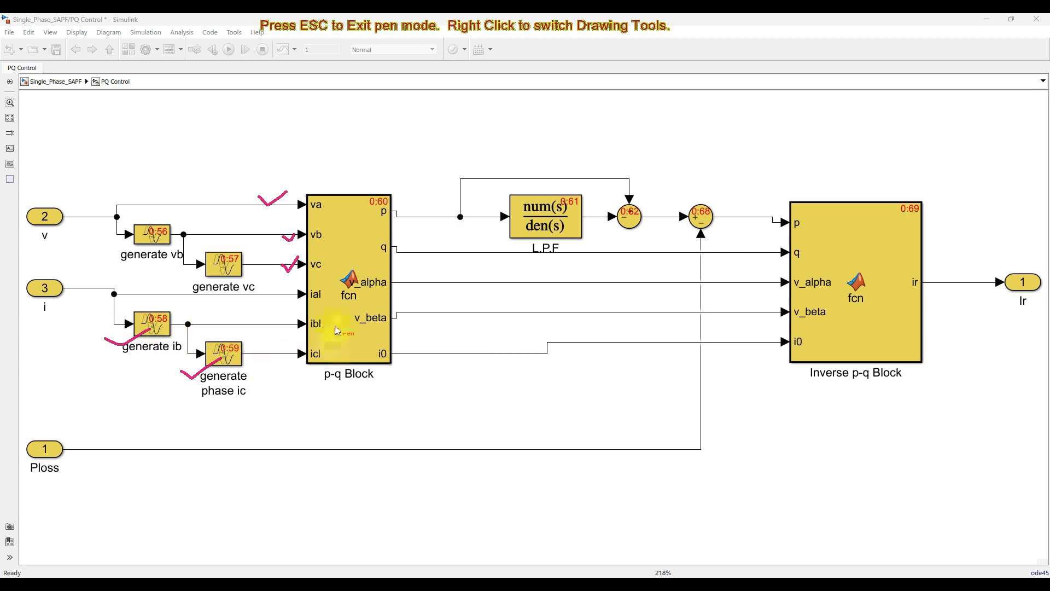
{"action": "key", "text": "Escape"}
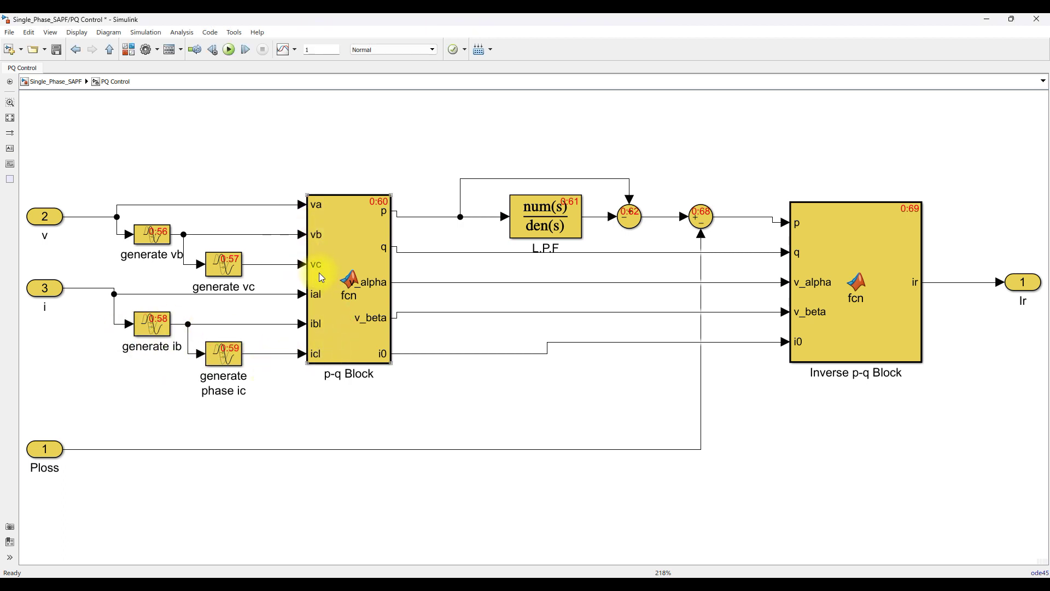
Open the p-q Block's function code and examine its output variables and the i0, il_alpha and il_beta equations.
{"action": "double_click", "coordinate": [335, 326]}
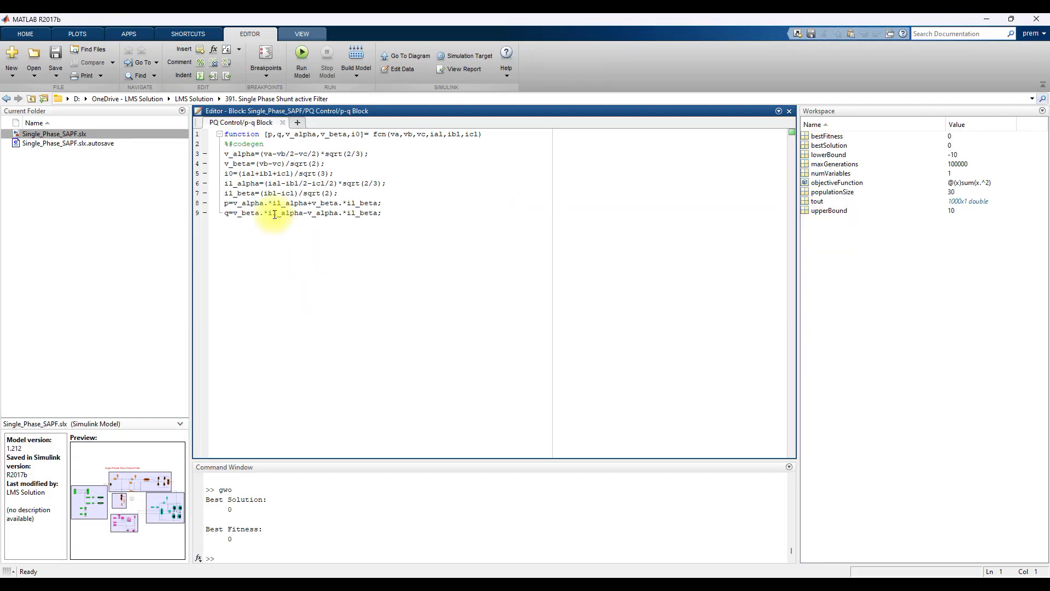
{"action": "left_click", "coordinate": [228, 206]}
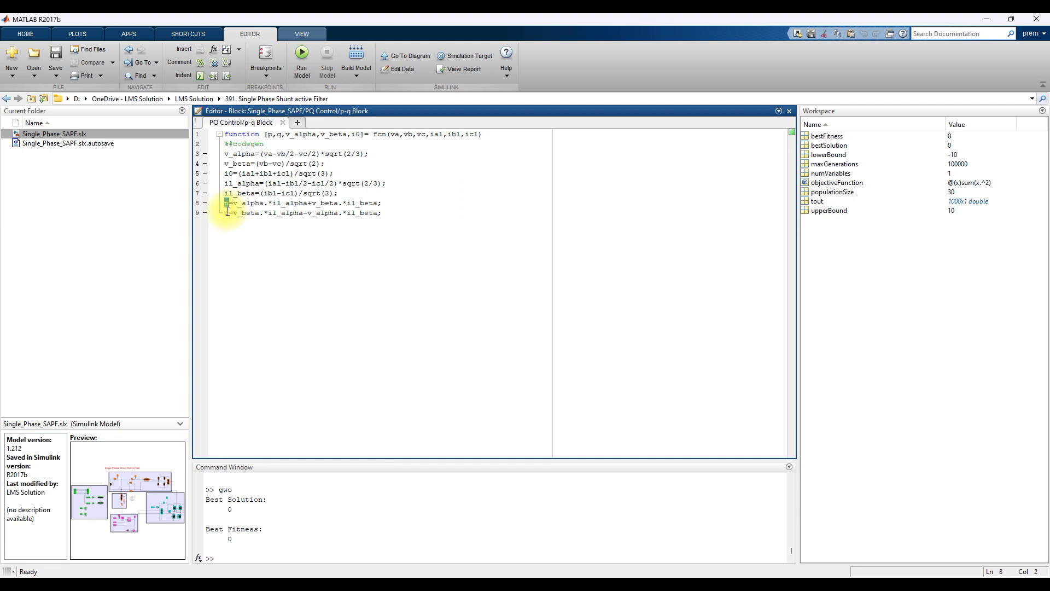
{"action": "double_click", "coordinate": [227, 212]}
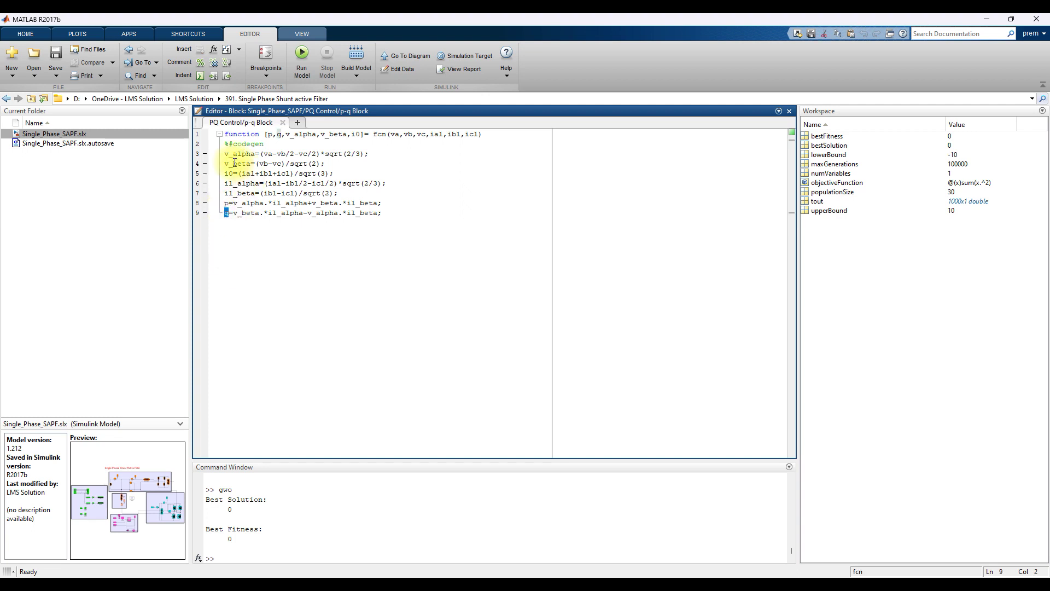
{"action": "mouse_move", "coordinate": [228, 163]}
{"action": "left_mouse_down"}
{"action": "mouse_move", "coordinate": [244, 164]}
{"action": "mouse_move", "coordinate": [233, 173]}
{"action": "left_mouse_up"}
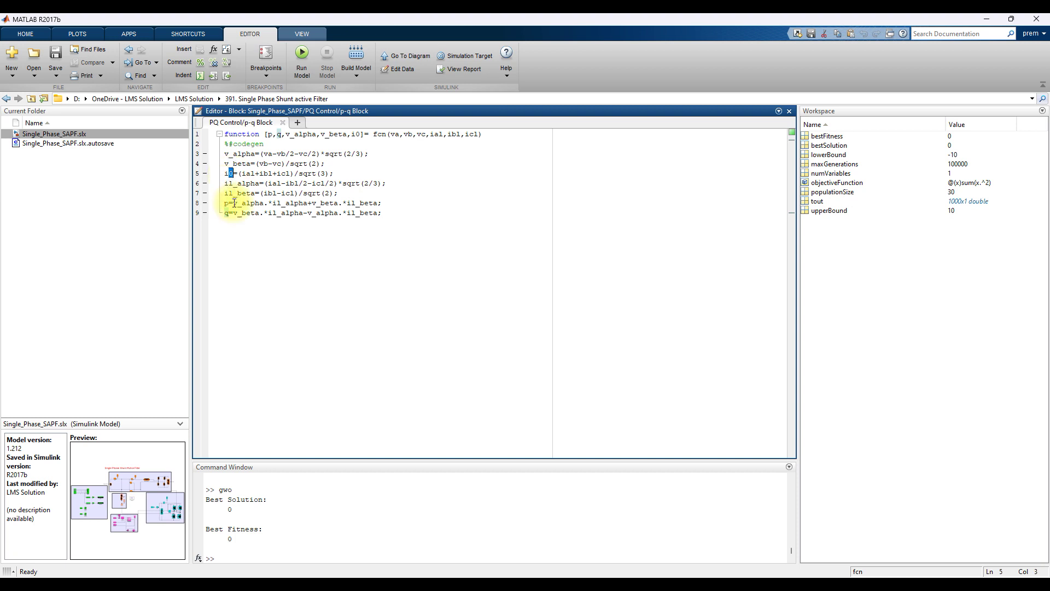
{"action": "left_click_drag", "start_coordinate": [225, 183], "coordinate": [261, 184]}
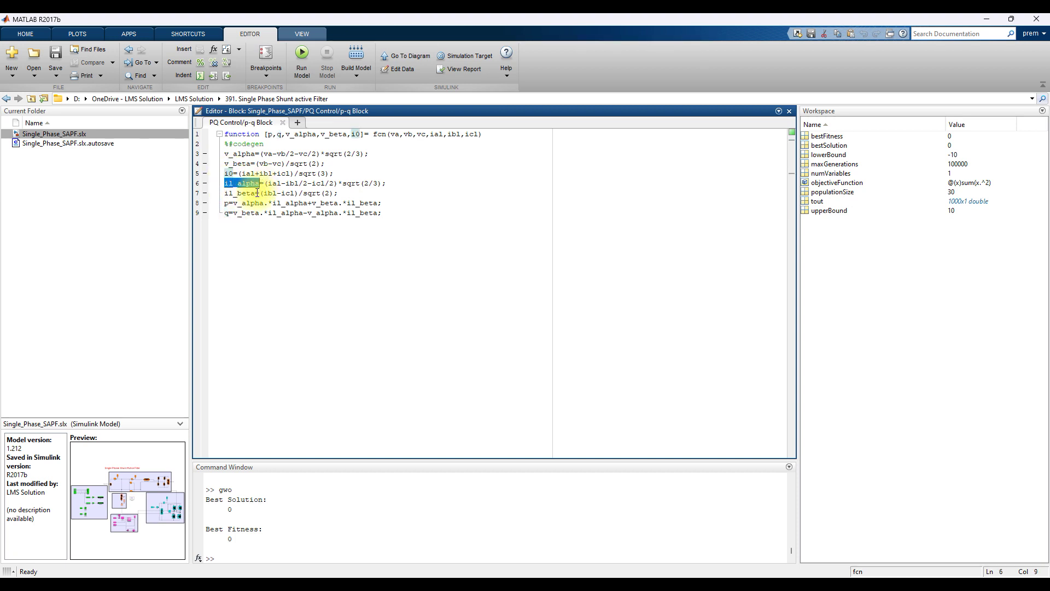
{"action": "left_click_drag", "start_coordinate": [225, 193], "coordinate": [252, 195]}
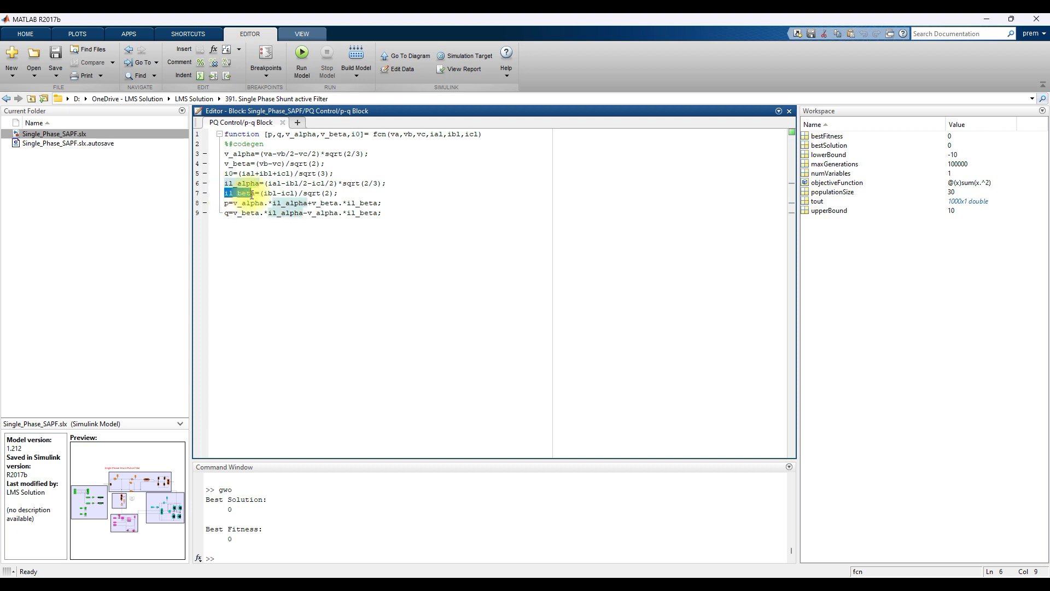
Highlight the p and q power equations on lines 8 and 9, and close the p-q Block code.
{"action": "left_click", "coordinate": [255, 213]}
{"action": "left_click_drag", "start_coordinate": [226, 205], "coordinate": [375, 204]}
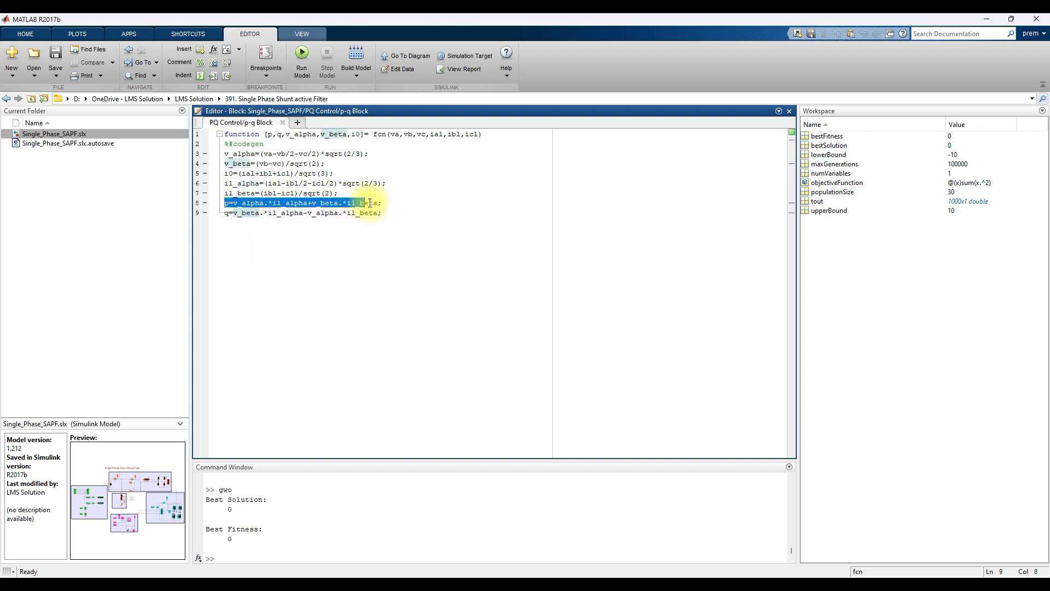
{"action": "left_click_drag", "start_coordinate": [225, 215], "coordinate": [382, 216]}
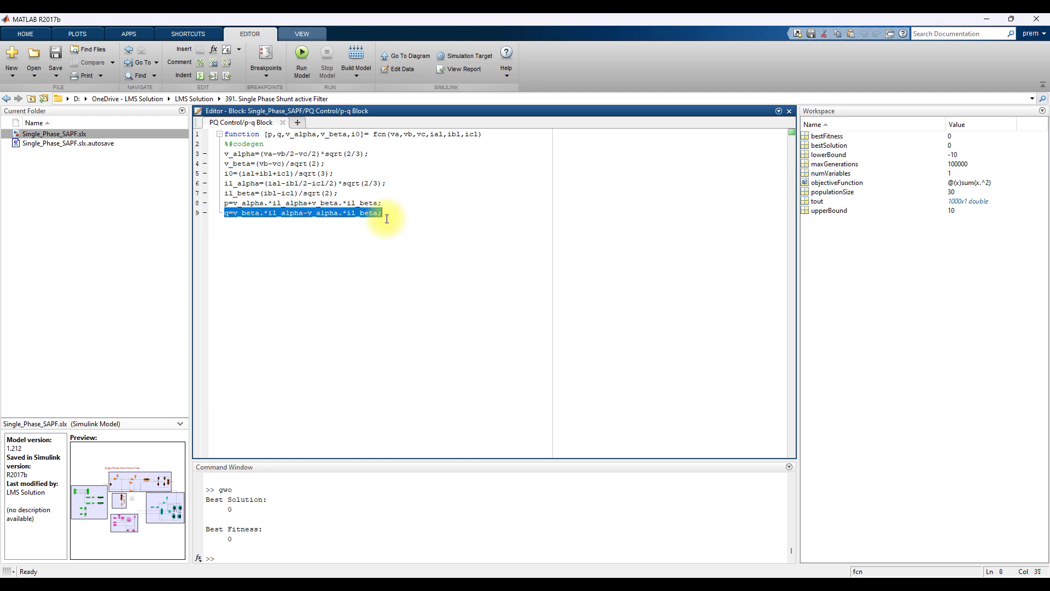
{"action": "left_click", "coordinate": [284, 122]}
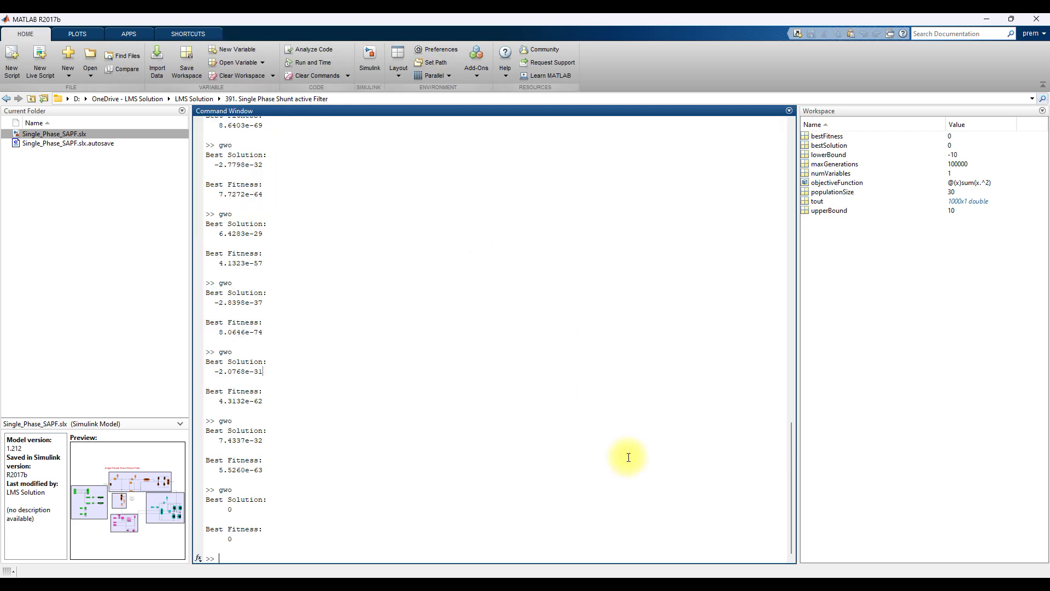
Return to the PQ Control diagram in Simulink and highlight the p signal line leaving the p-q Block.
{"action": "mouse_move", "coordinate": [670, 572]}
{"action": "left_click", "coordinate": [644, 536]}
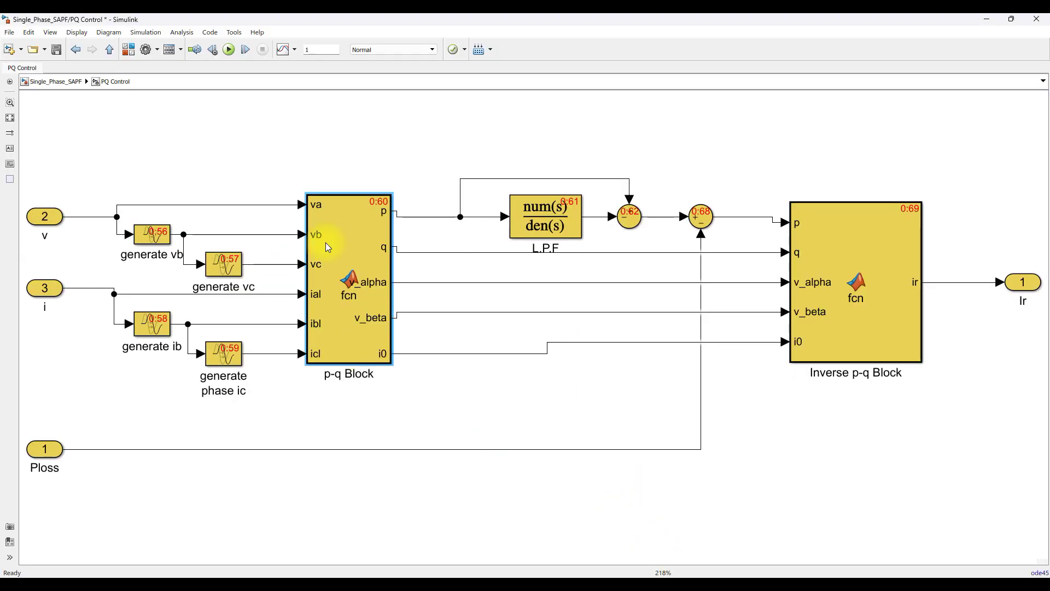
{"action": "left_click", "coordinate": [412, 217]}
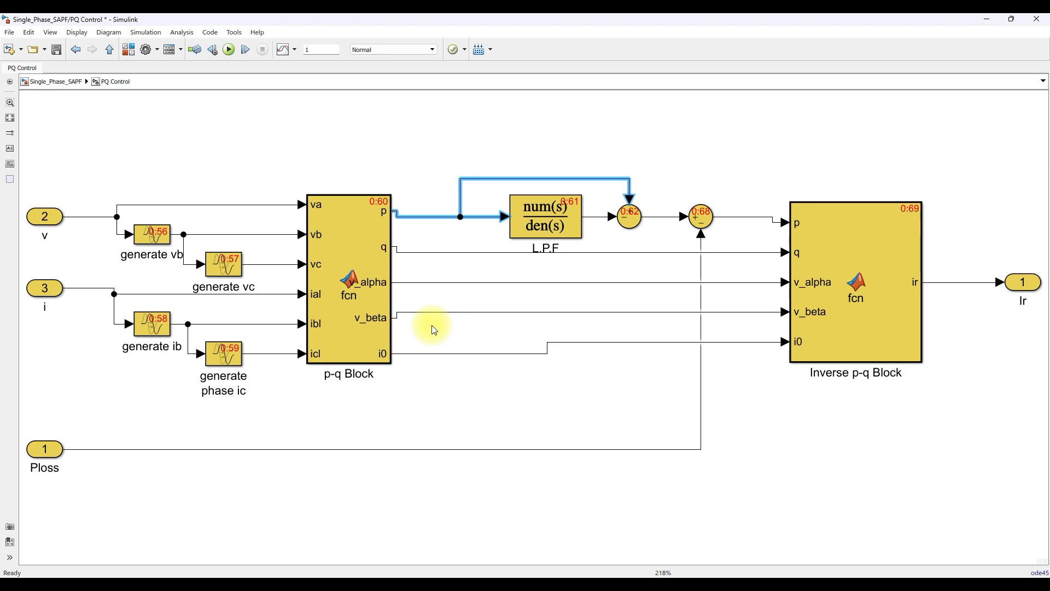
Highlight the L.P.F block, its output, the first sum's output, the Ploss line and the line into the Inverse p-q Block's p input.
{"action": "left_click", "coordinate": [517, 229]}
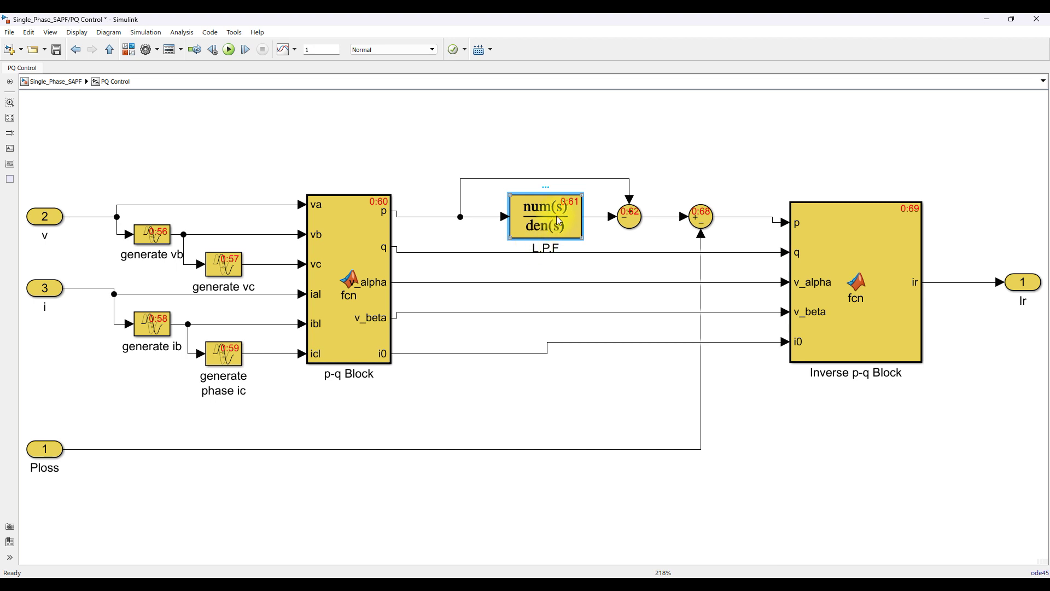
{"action": "left_click", "coordinate": [595, 217]}
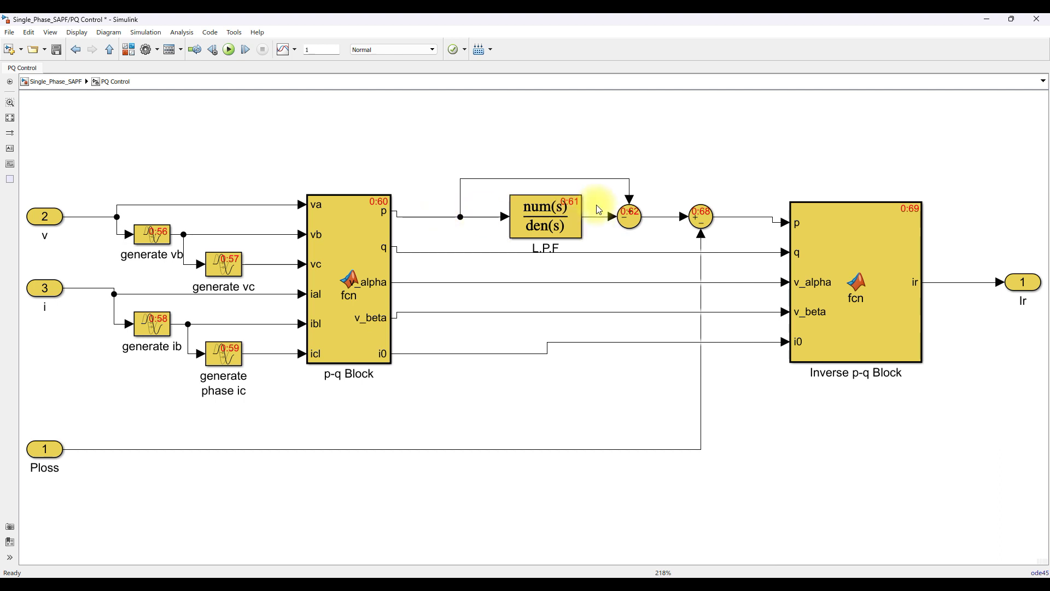
{"action": "left_click", "coordinate": [665, 218]}
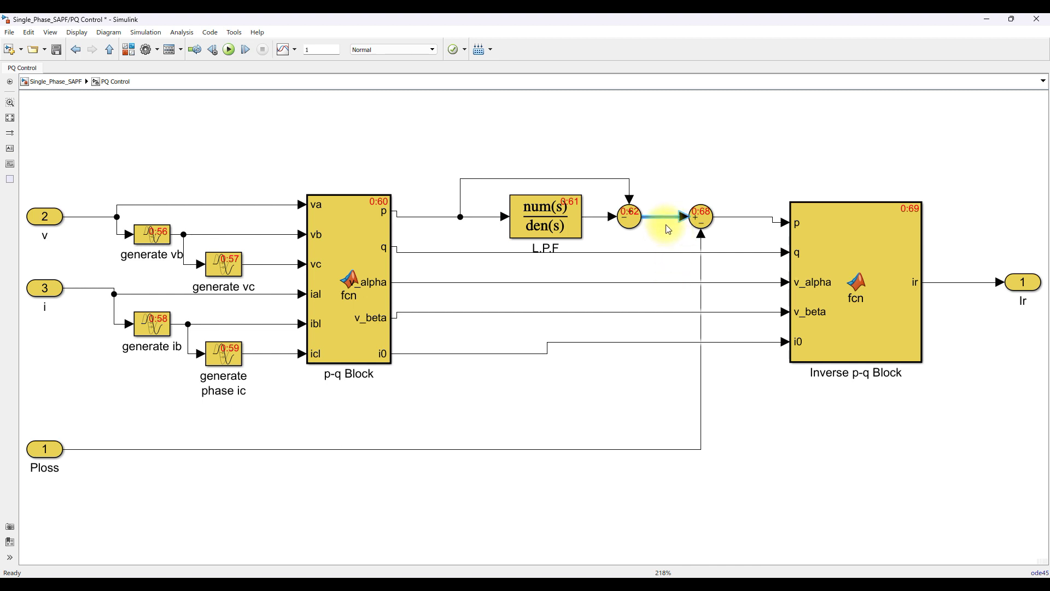
{"action": "left_click", "coordinate": [145, 451]}
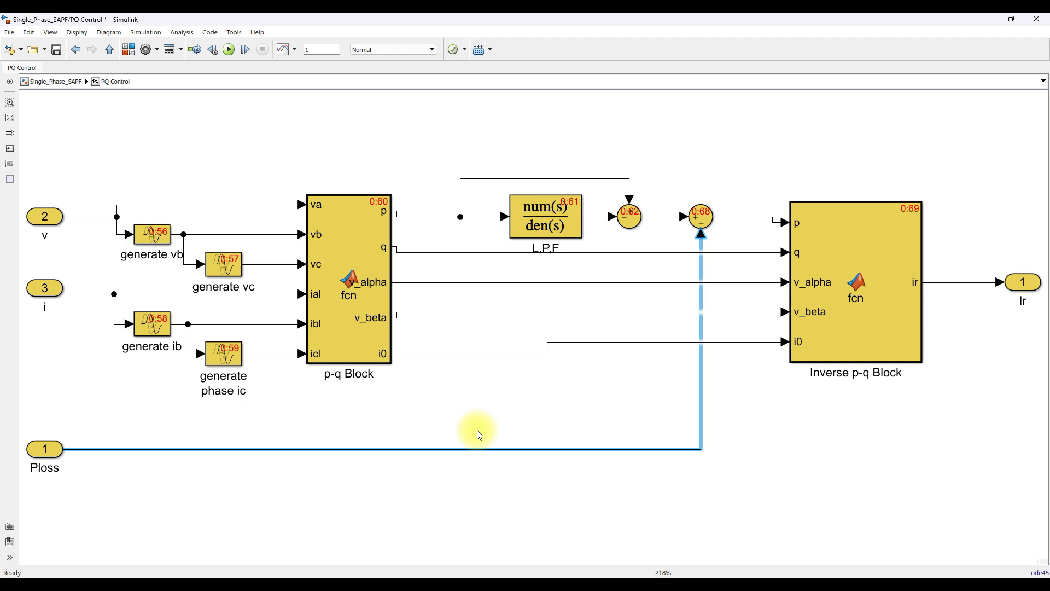
{"action": "left_click", "coordinate": [762, 220]}
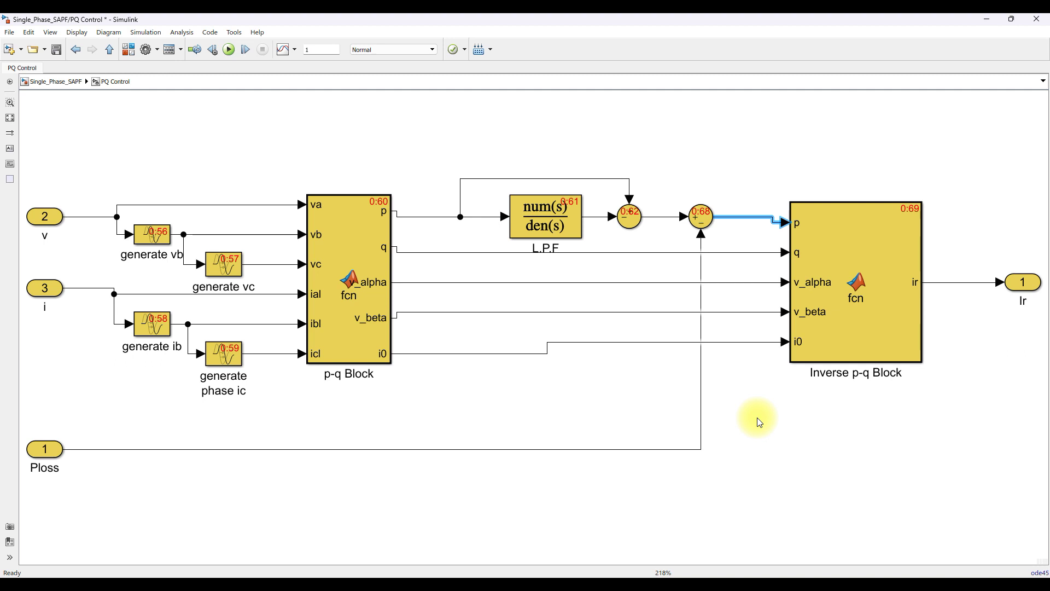
Highlight the q, v_alpha, v_beta and i0 signal lines running from the p-q Block to the Inverse p-q Block, and clear the selection.
{"action": "left_click", "coordinate": [411, 253]}
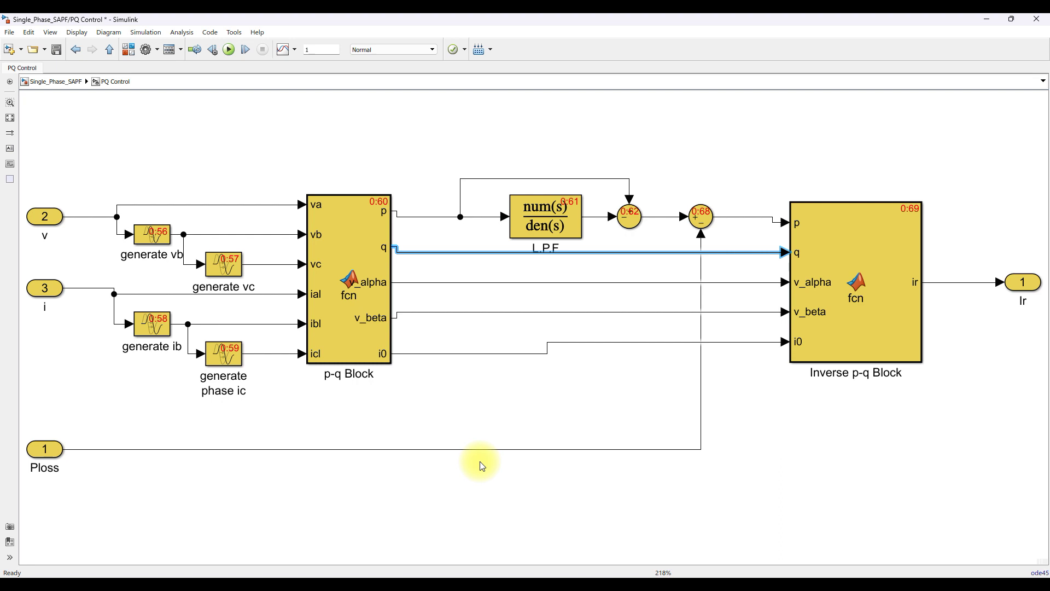
{"action": "left_click", "coordinate": [488, 282]}
{"action": "left_click", "coordinate": [490, 312]}
{"action": "left_click", "coordinate": [496, 353]}
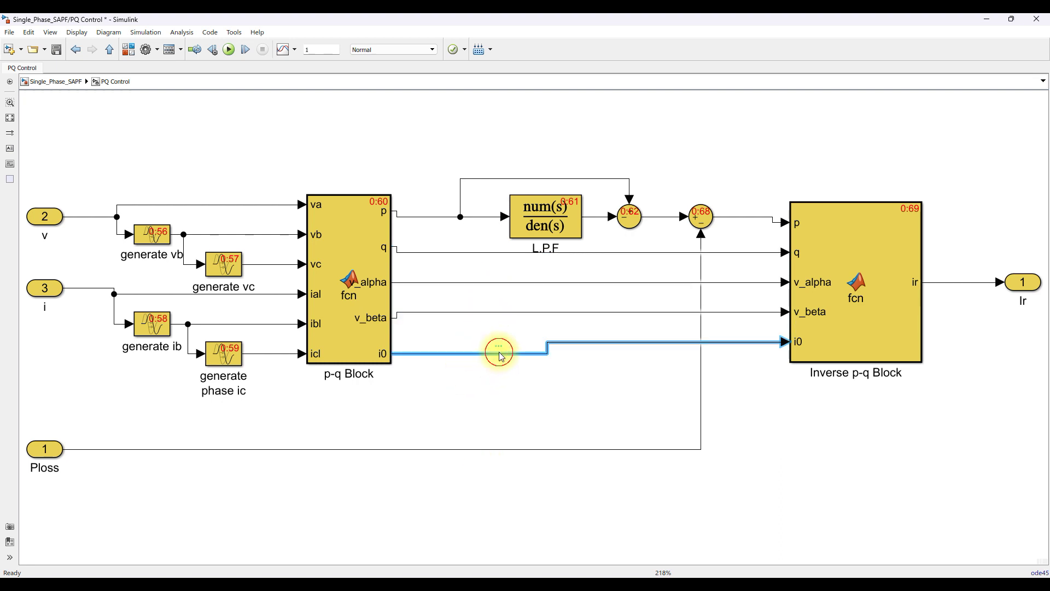
{"action": "left_click", "coordinate": [848, 433]}
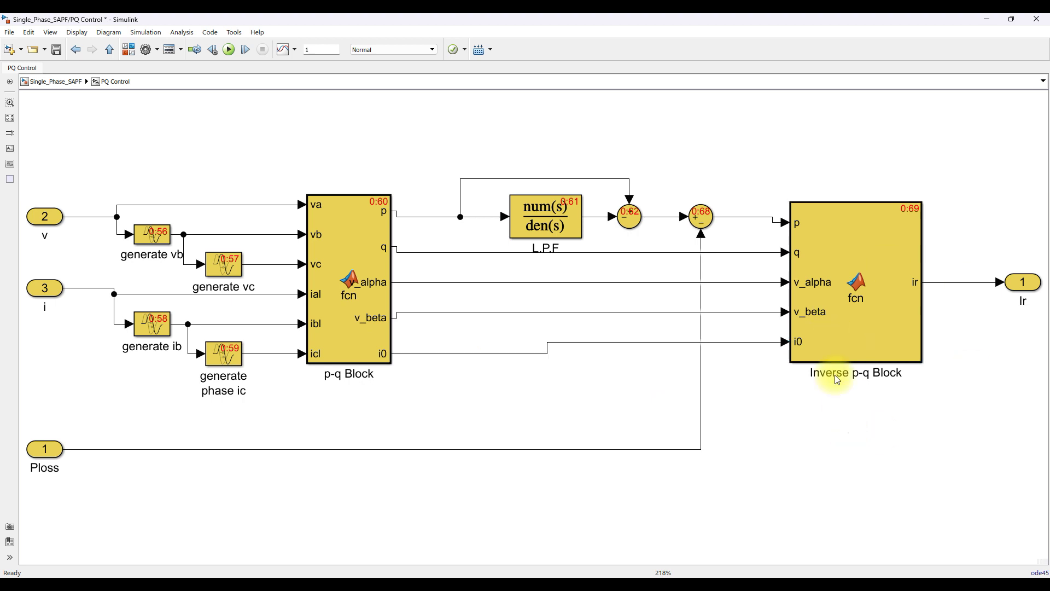
Open the Inverse p-q Block's function code and highlight the ir equation on line 5.
{"action": "left_click", "coordinate": [841, 327]}
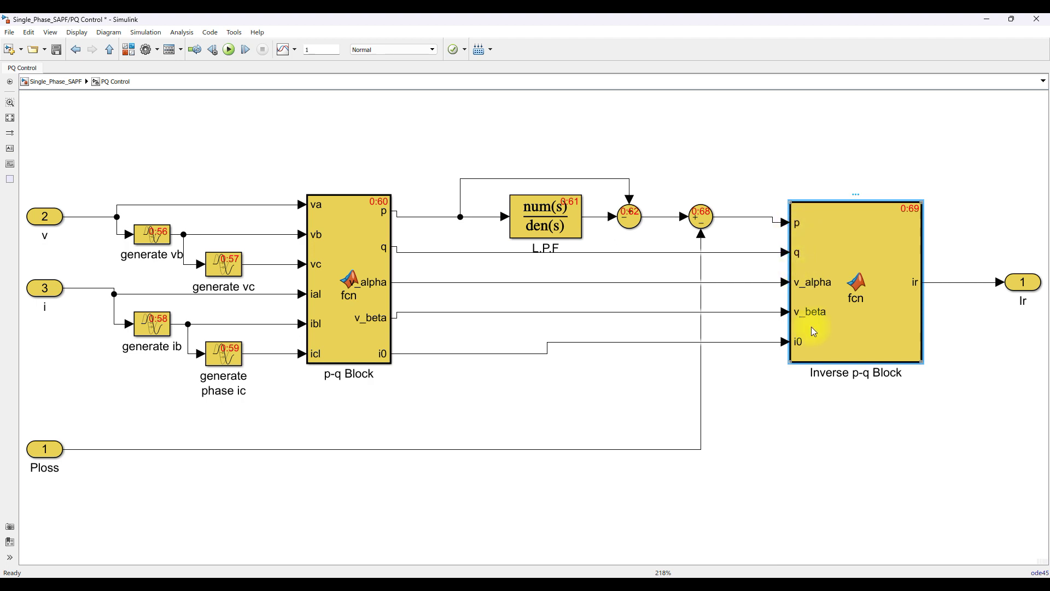
{"action": "double_click", "coordinate": [806, 352]}
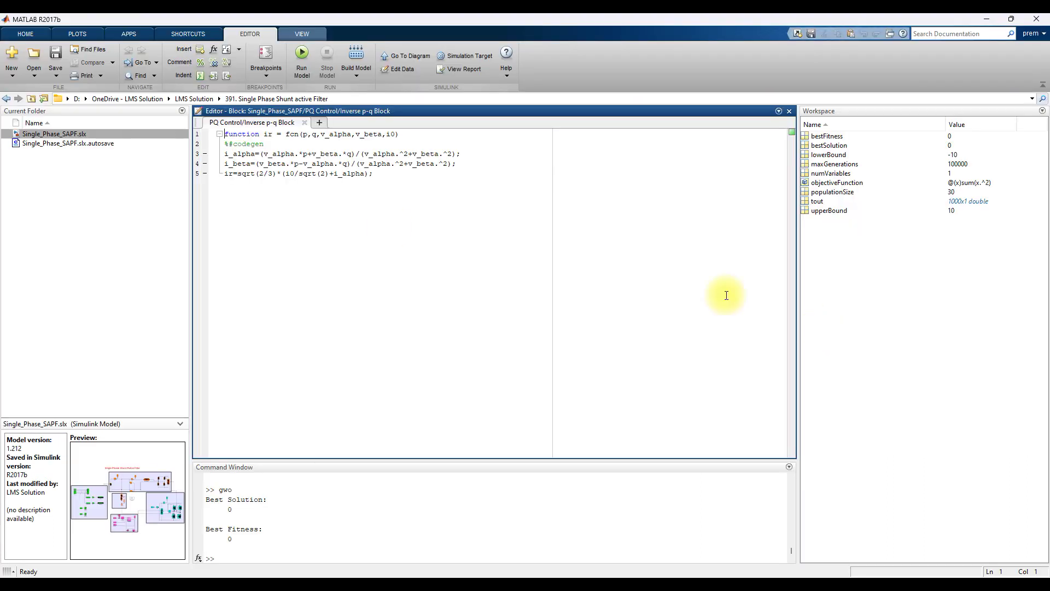
{"action": "left_click_drag", "start_coordinate": [225, 178], "coordinate": [387, 192]}
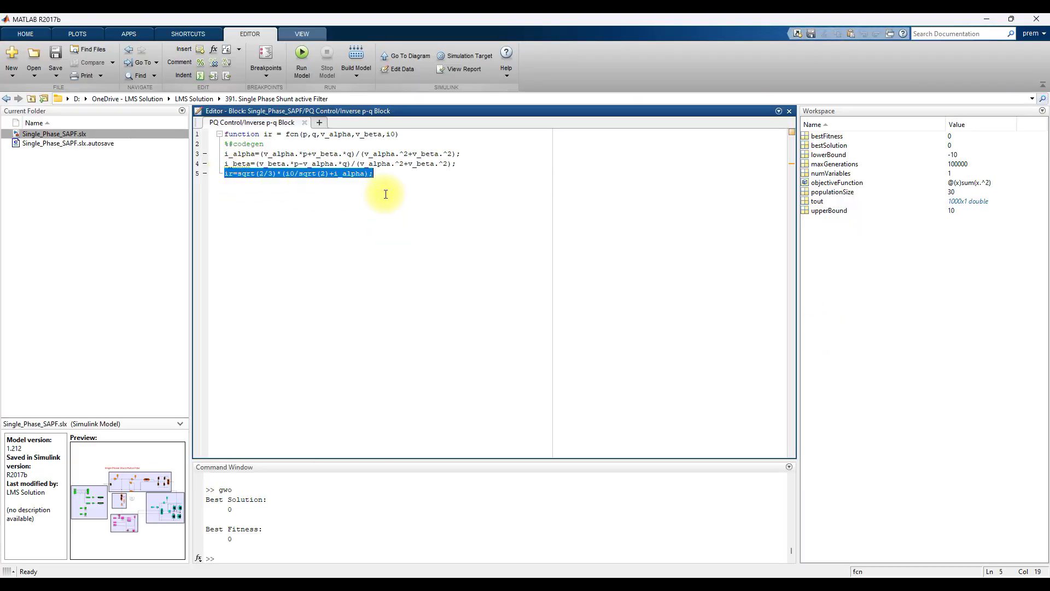
Examine the v_alpha, v_beta, p and q terms in the i_alpha and i_beta equations on lines 3 and 4.
{"action": "double_click", "coordinate": [234, 154]}
{"action": "left_click", "coordinate": [303, 154]}
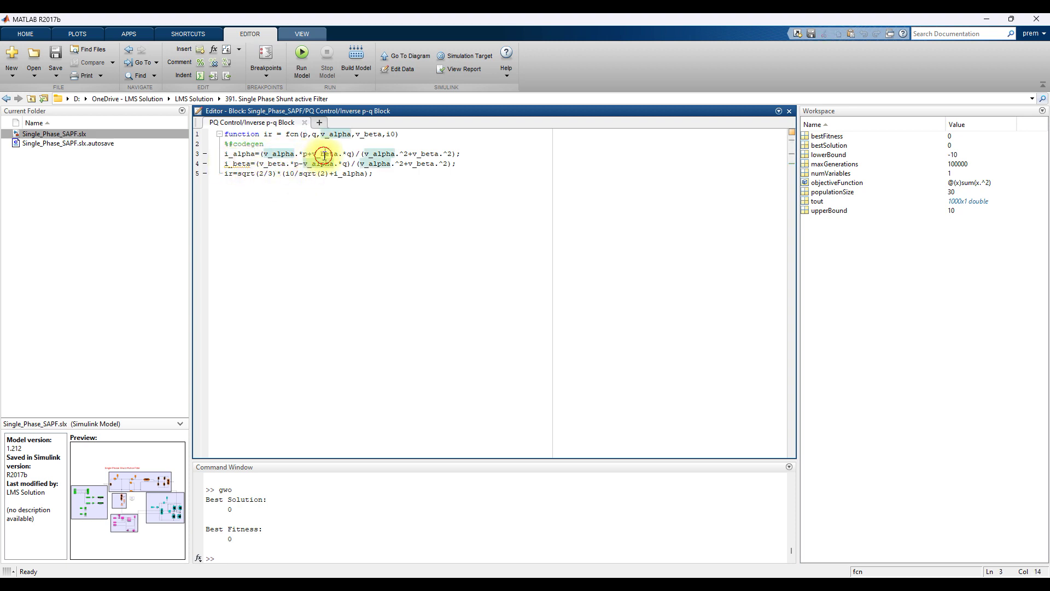
{"action": "left_click", "coordinate": [304, 154]}
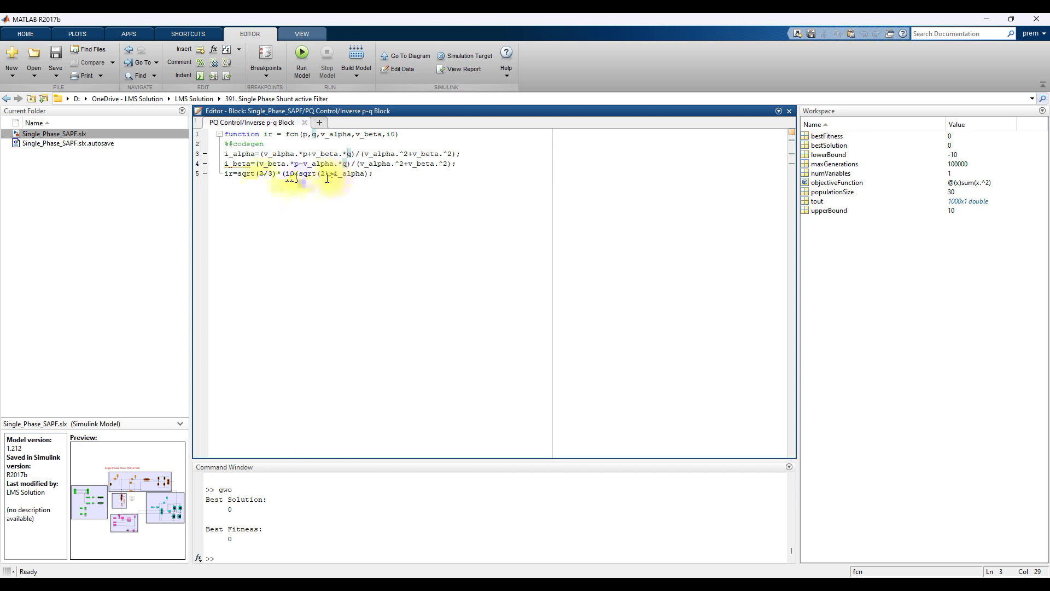
{"action": "left_click", "coordinate": [235, 171]}
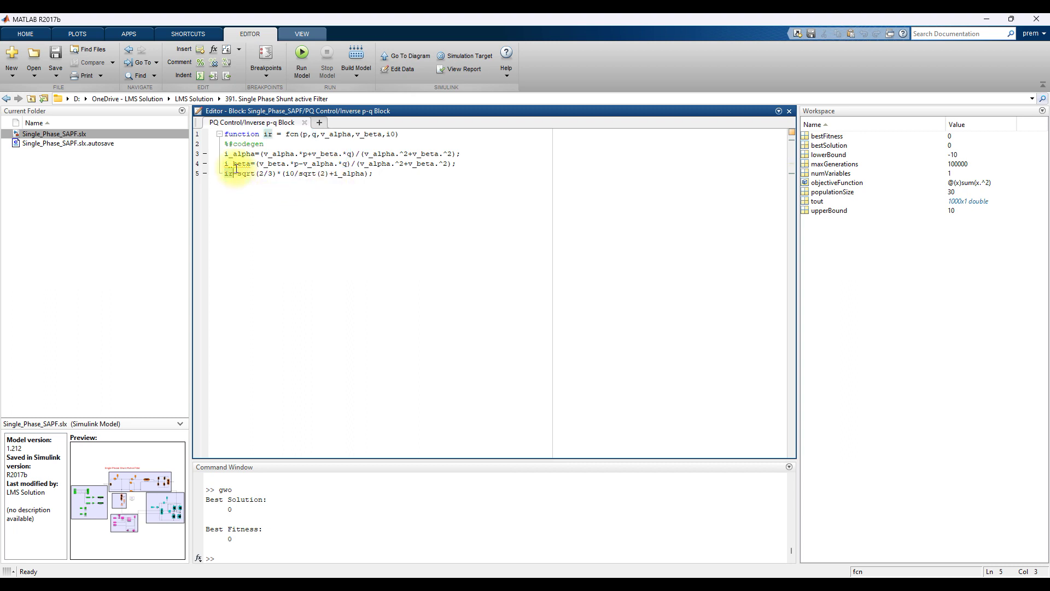
{"action": "left_click", "coordinate": [277, 163]}
{"action": "left_click", "coordinate": [331, 163]}
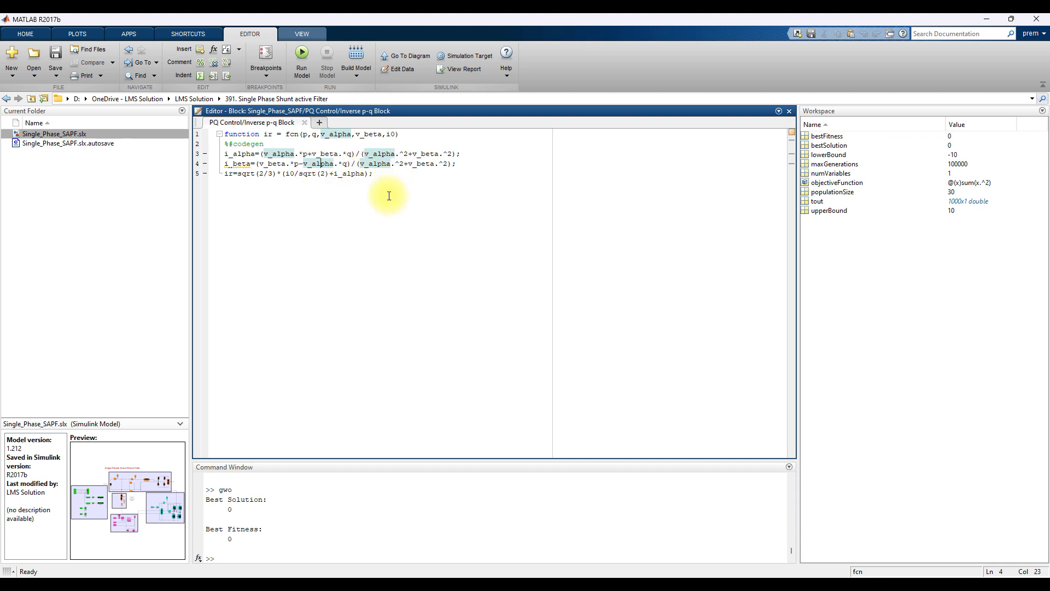
Highlight the ir equation again, examine its i_alpha term, and close the Inverse p-q Block code.
{"action": "left_click", "coordinate": [246, 174]}
{"action": "left_click_drag", "start_coordinate": [374, 174], "coordinate": [227, 187]}
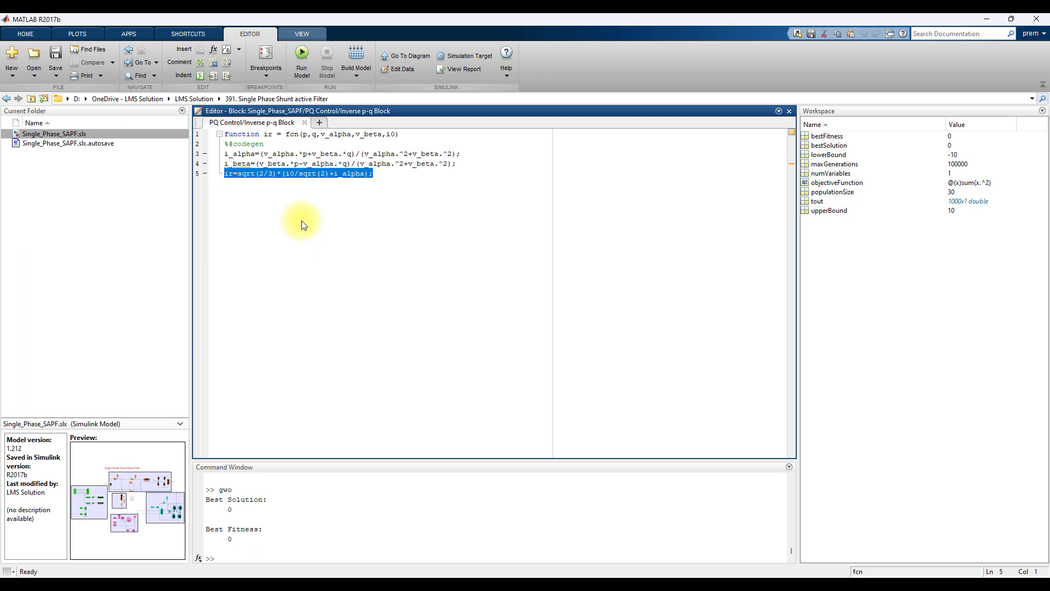
{"action": "left_click", "coordinate": [250, 155]}
{"action": "left_click", "coordinate": [345, 212]}
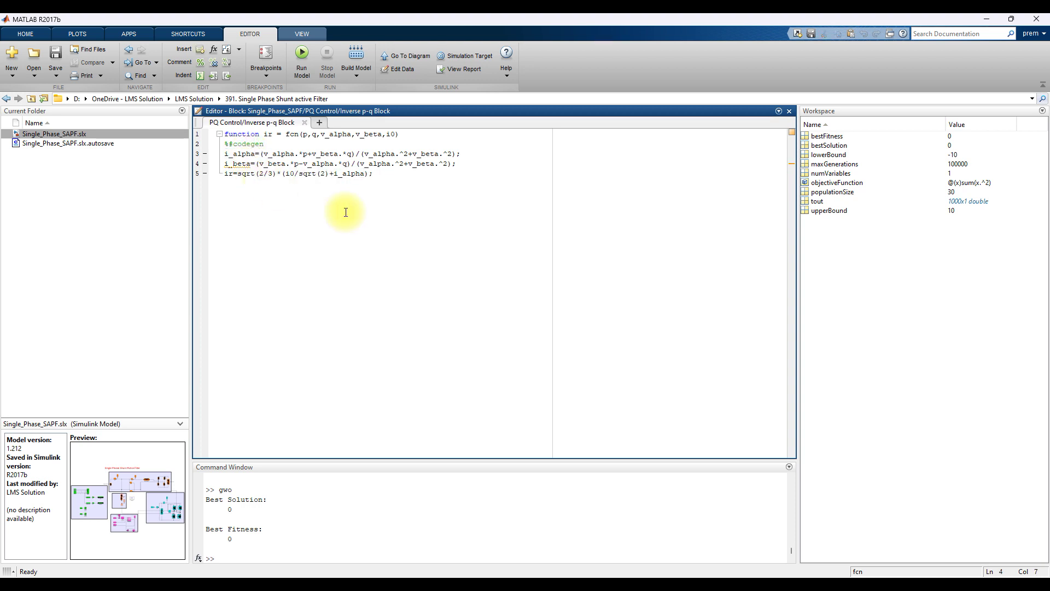
{"action": "left_click", "coordinate": [306, 123]}
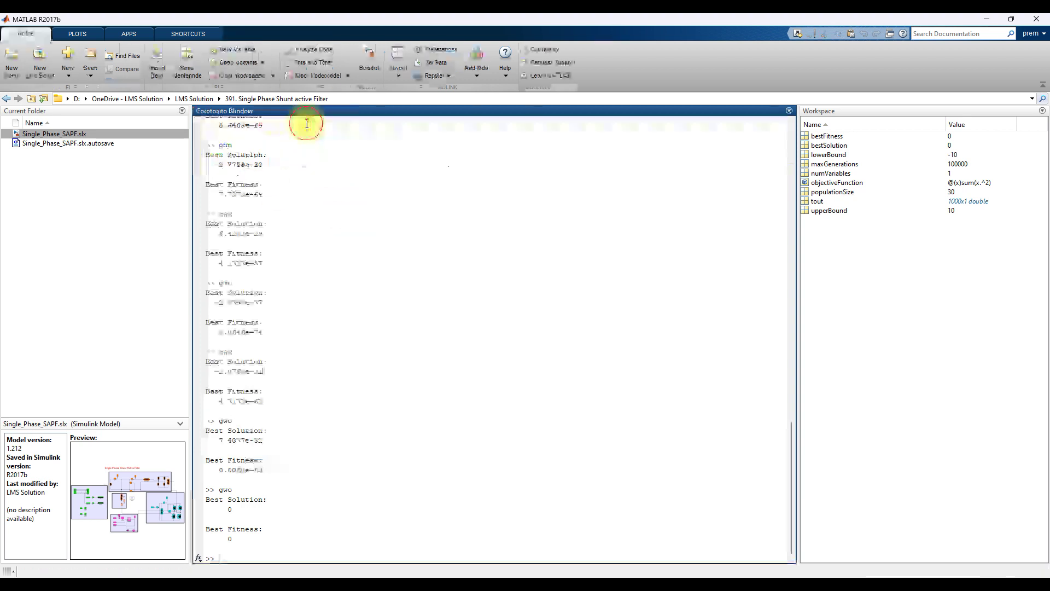
Return to the PQ Control diagram in Simulink and highlight the ir signal line leaving the Inverse p-q Block.
{"action": "mouse_move", "coordinate": [677, 574]}
{"action": "left_click", "coordinate": [676, 533]}
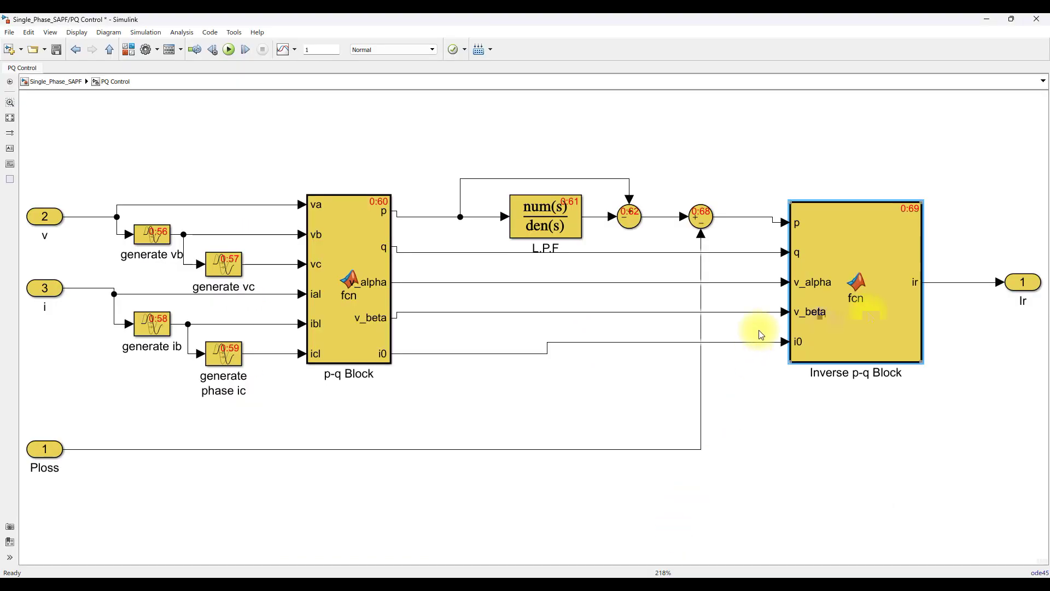
{"action": "left_click", "coordinate": [954, 282]}
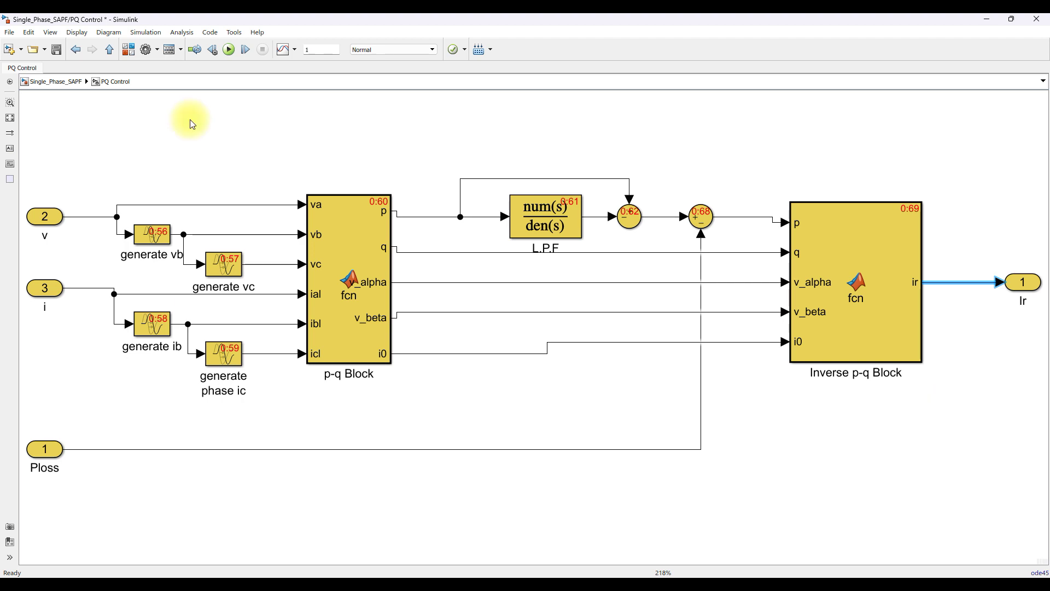
Return to the top-level model and highlight the PQ Control output line and the current measurement block below the Inductor Filter.
{"action": "left_click", "coordinate": [109, 49]}
{"action": "left_click", "coordinate": [556, 512]}
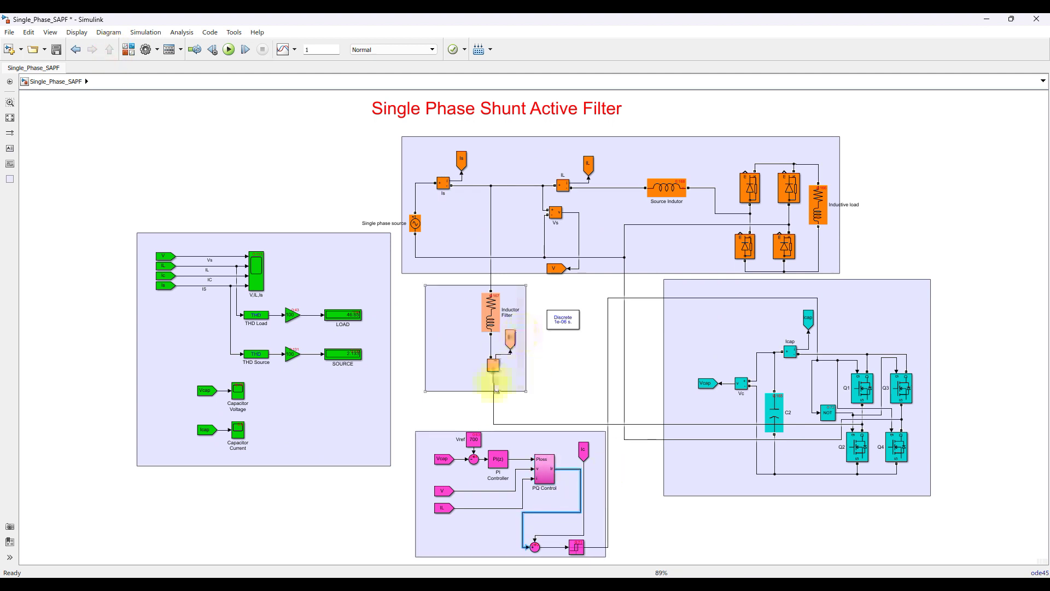
{"action": "left_click", "coordinate": [494, 367]}
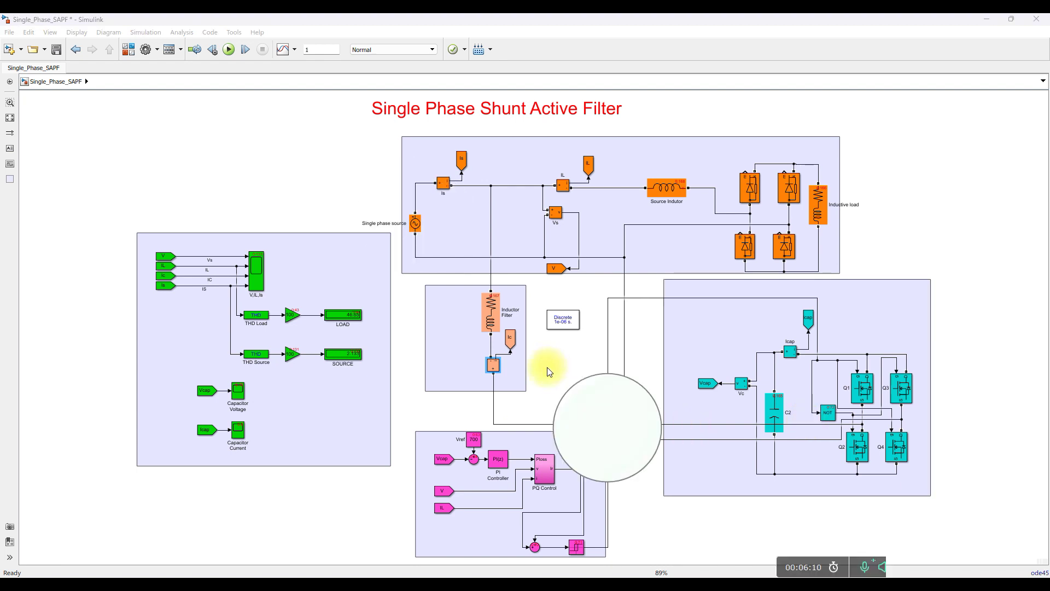
Check-mark the filter current measurement and PQ Control with the pen, trace Ic to the comparison sum, and mark the relay block.
{"action": "key", "text": "F10"}
{"action": "mouse_move", "coordinate": [475, 362]}
{"action": "left_mouse_down"}
{"action": "mouse_move", "coordinate": [504, 373]}
{"action": "mouse_move", "coordinate": [524, 344]}
{"action": "left_mouse_up"}
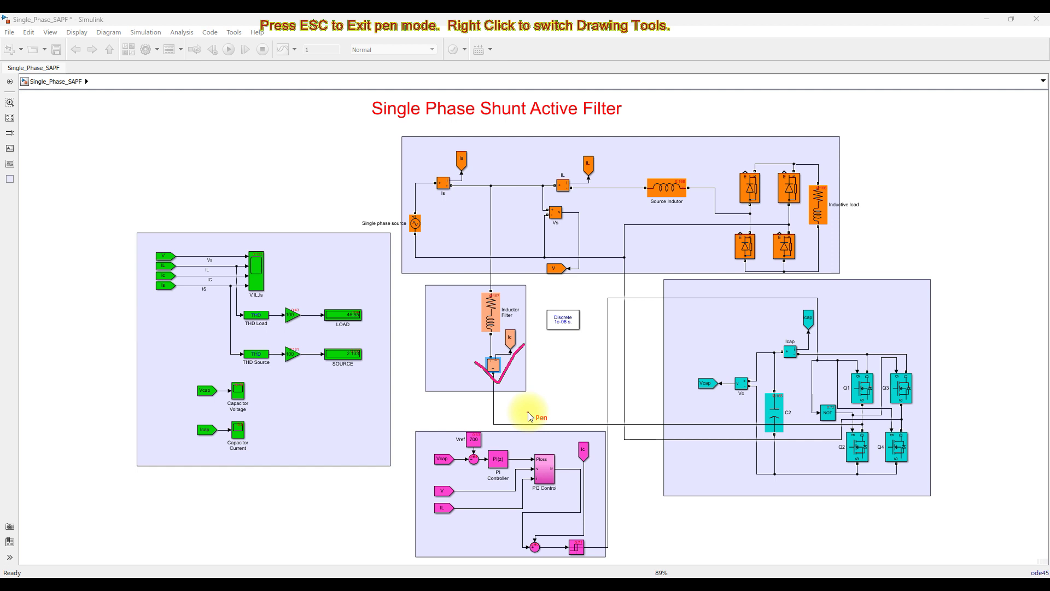
{"action": "mouse_move", "coordinate": [518, 348]}
{"action": "left_mouse_down"}
{"action": "mouse_move", "coordinate": [545, 374]}
{"action": "mouse_move", "coordinate": [570, 428]}
{"action": "mouse_move", "coordinate": [543, 530]}
{"action": "mouse_move", "coordinate": [531, 497]}
{"action": "mouse_move", "coordinate": [539, 500]}
{"action": "mouse_move", "coordinate": [550, 481]}
{"action": "mouse_move", "coordinate": [547, 515]}
{"action": "left_mouse_up"}
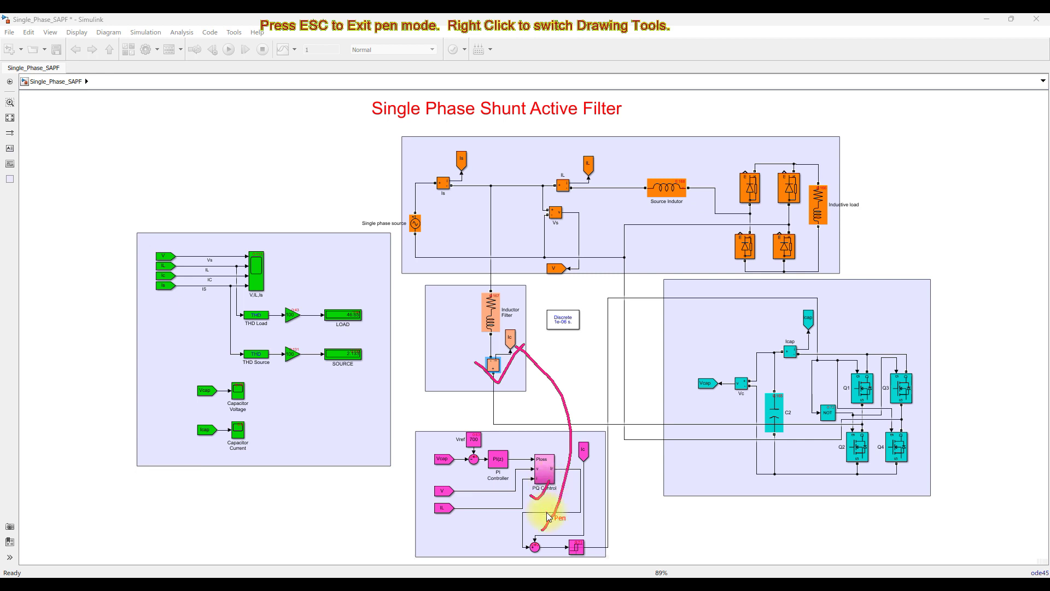
{"action": "left_click_drag", "start_coordinate": [562, 543], "coordinate": [582, 537]}
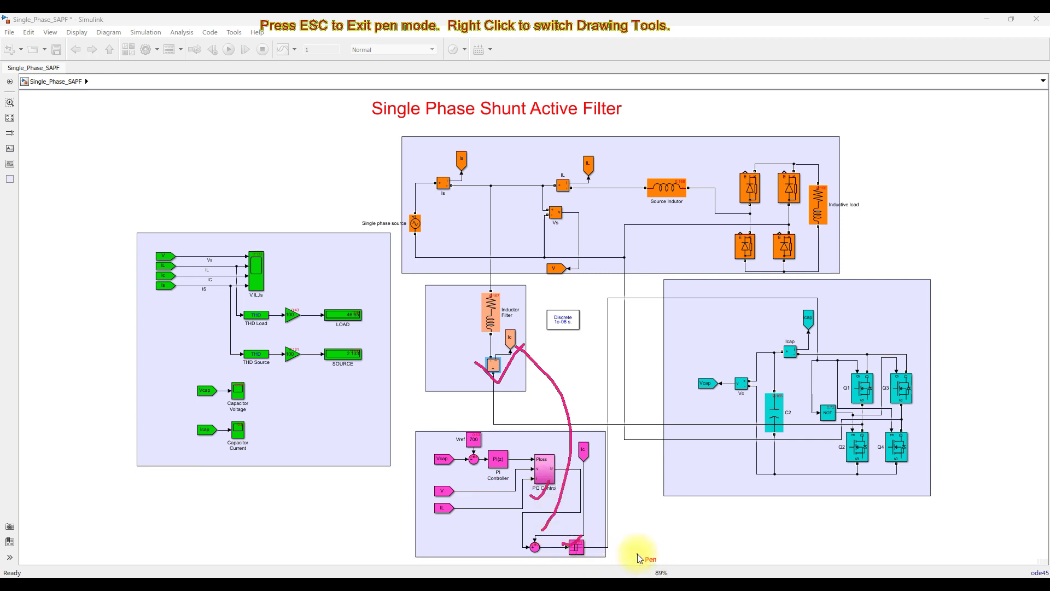
Clear the pen marks and trace the relay's output signal to the gates of switches Q1 and Q2.
{"action": "key", "text": "Delete"}
{"action": "mouse_move", "coordinate": [611, 543]}
{"action": "left_mouse_down"}
{"action": "mouse_move", "coordinate": [606, 431]}
{"action": "mouse_move", "coordinate": [625, 409]}
{"action": "mouse_move", "coordinate": [840, 387]}
{"action": "mouse_move", "coordinate": [855, 456]}
{"action": "left_mouse_up"}
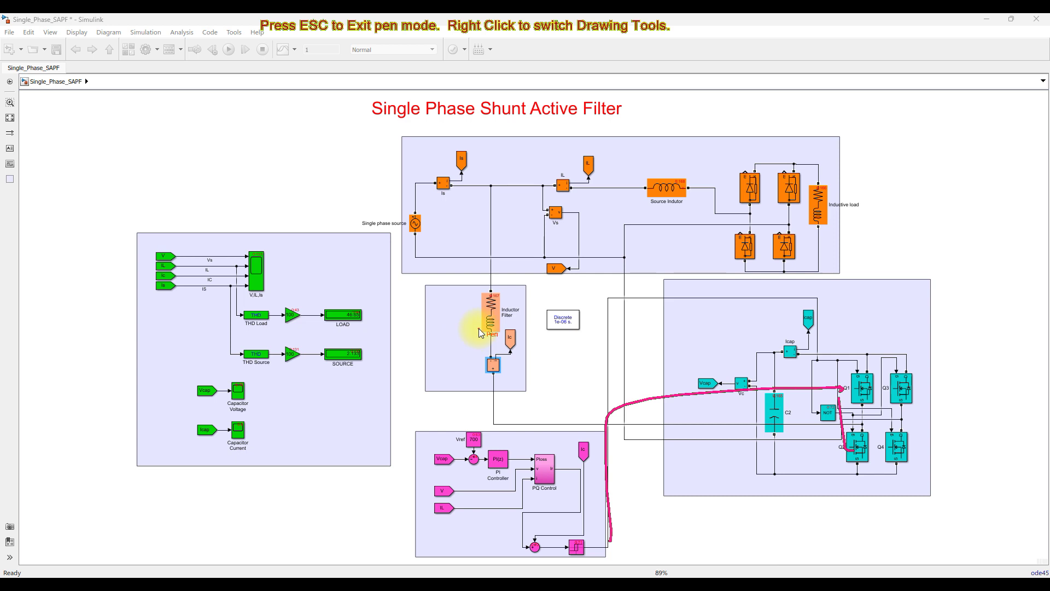
Draw an arrow from the Inductor Filter to the supply line, sketch waveform axes beside the source, circle the filter, and exit pen mode.
{"action": "left_click_drag", "start_coordinate": [516, 225], "coordinate": [516, 216]}
{"action": "mouse_move", "coordinate": [419, 237]}
{"action": "left_mouse_down"}
{"action": "mouse_move", "coordinate": [422, 224]}
{"action": "mouse_move", "coordinate": [434, 257]}
{"action": "mouse_move", "coordinate": [435, 245]}
{"action": "left_mouse_up"}
{"action": "left_click_drag", "start_coordinate": [439, 236], "coordinate": [464, 232]}
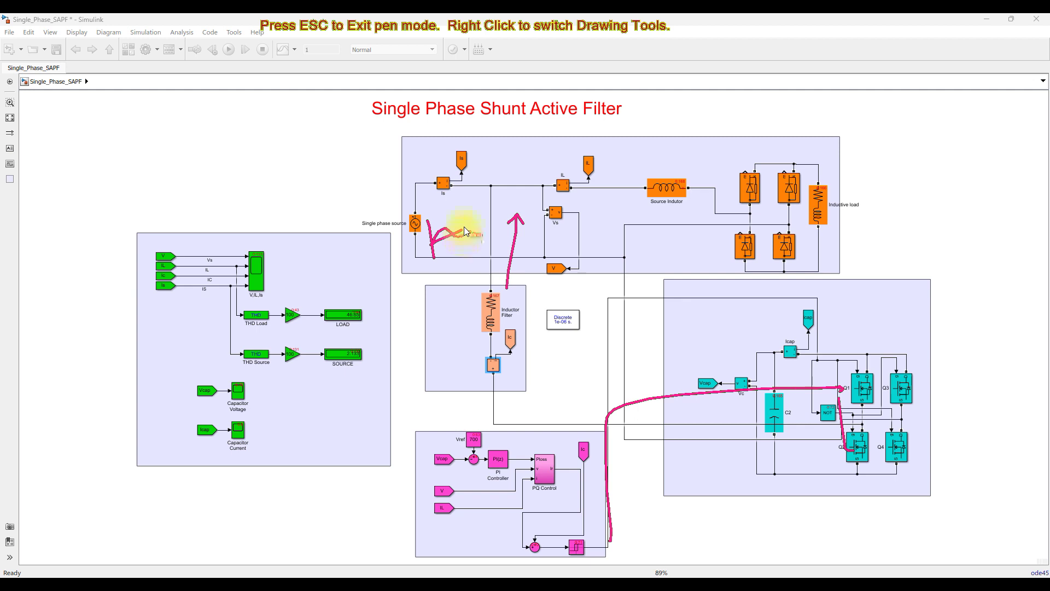
{"action": "mouse_move", "coordinate": [507, 284]}
{"action": "left_mouse_down"}
{"action": "mouse_move", "coordinate": [478, 280]}
{"action": "mouse_move", "coordinate": [448, 340]}
{"action": "left_mouse_up"}
{"action": "left_click_drag", "start_coordinate": [522, 325], "coordinate": [504, 292]}
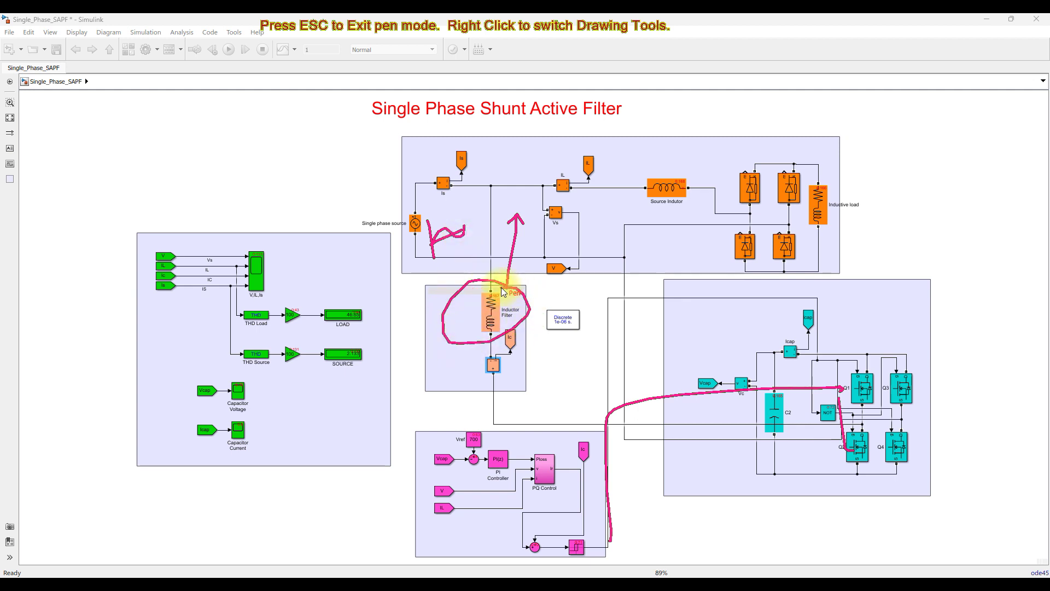
{"action": "key", "text": "Escape"}
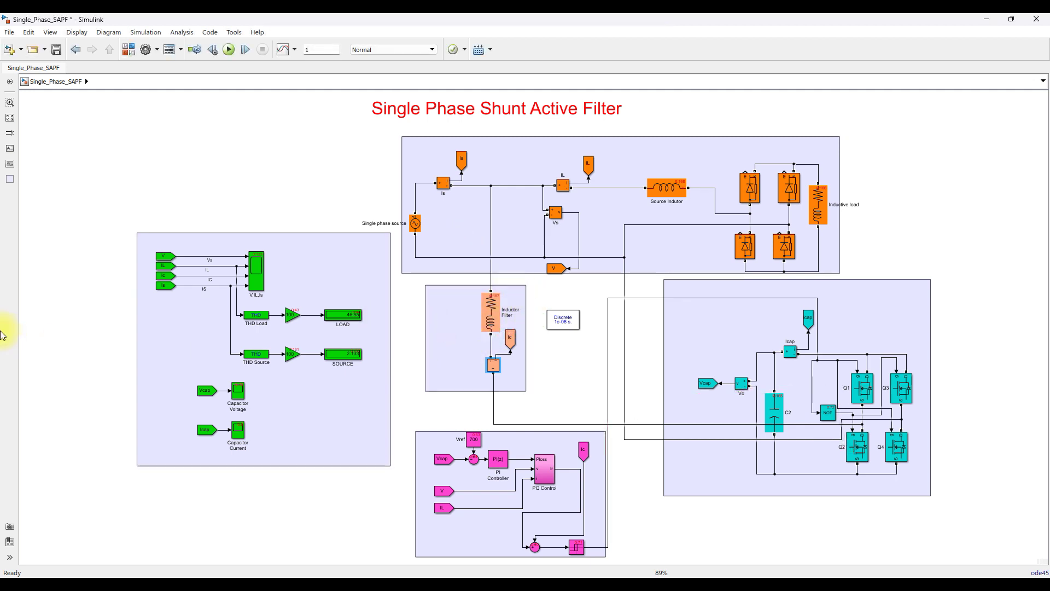
Select the V,IL,Is scope block, run the simulation and bring the V,IL,Is scope window to the front.
{"action": "left_click", "coordinate": [260, 285]}
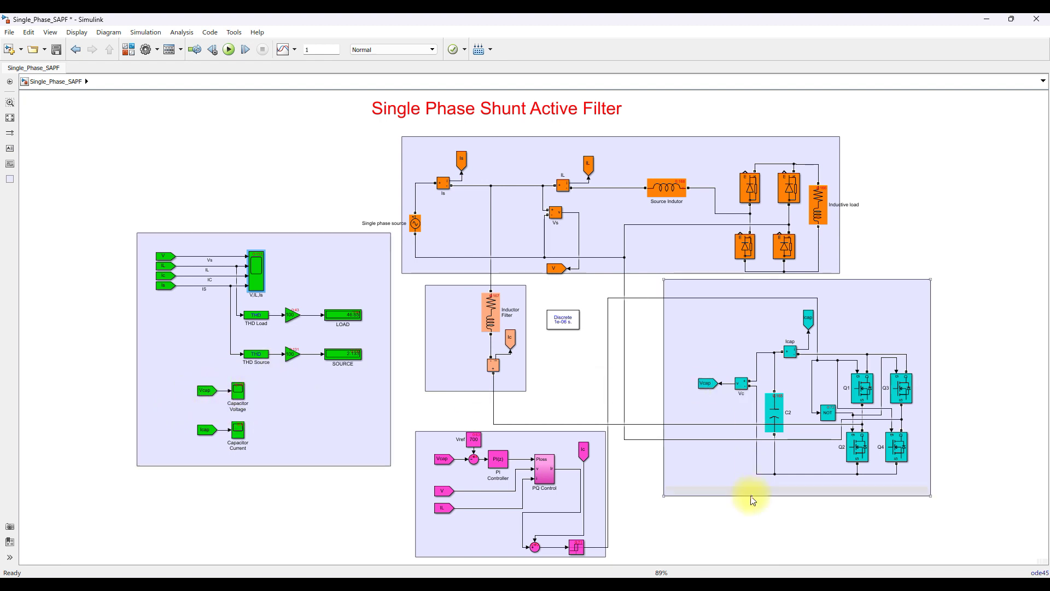
{"action": "left_click", "coordinate": [229, 49]}
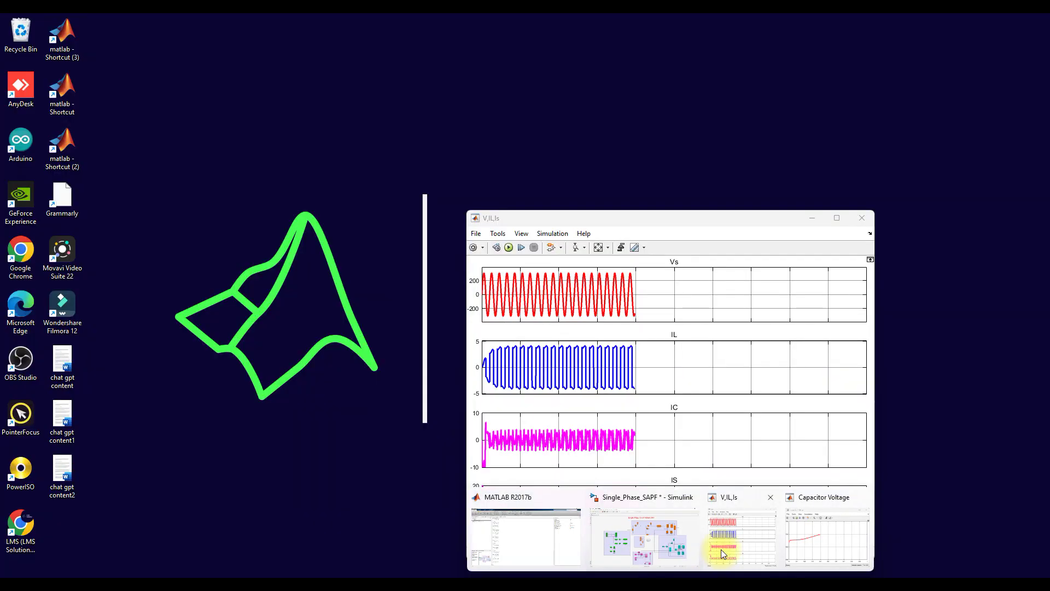
{"action": "left_click", "coordinate": [721, 550]}
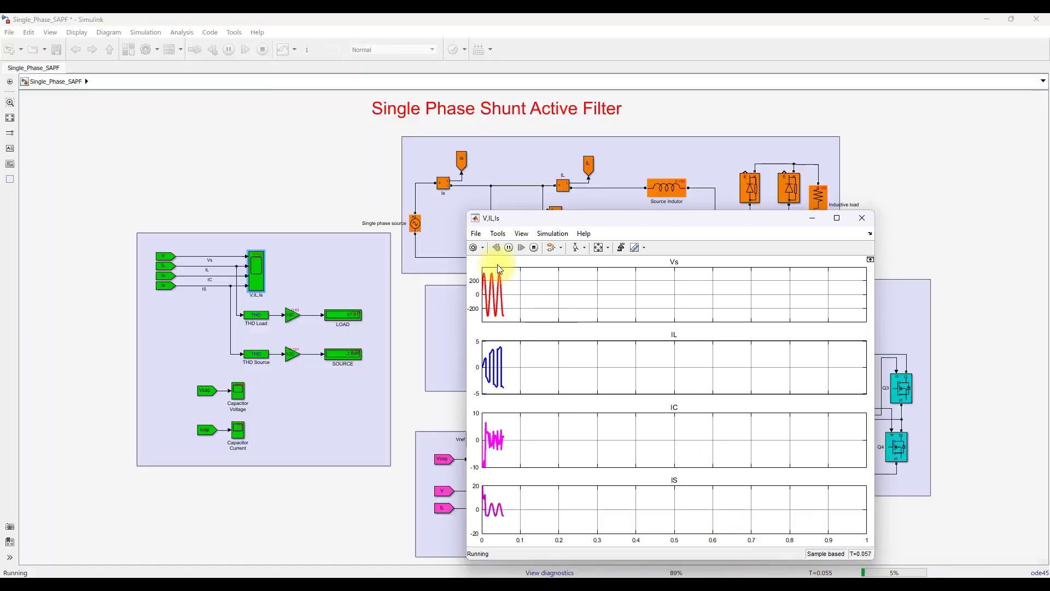
Stop the simulation and enable logging data to the workspace in the V,IL,Is scope's configuration properties.
{"action": "left_click", "coordinate": [534, 248]}
{"action": "left_click", "coordinate": [522, 233]}
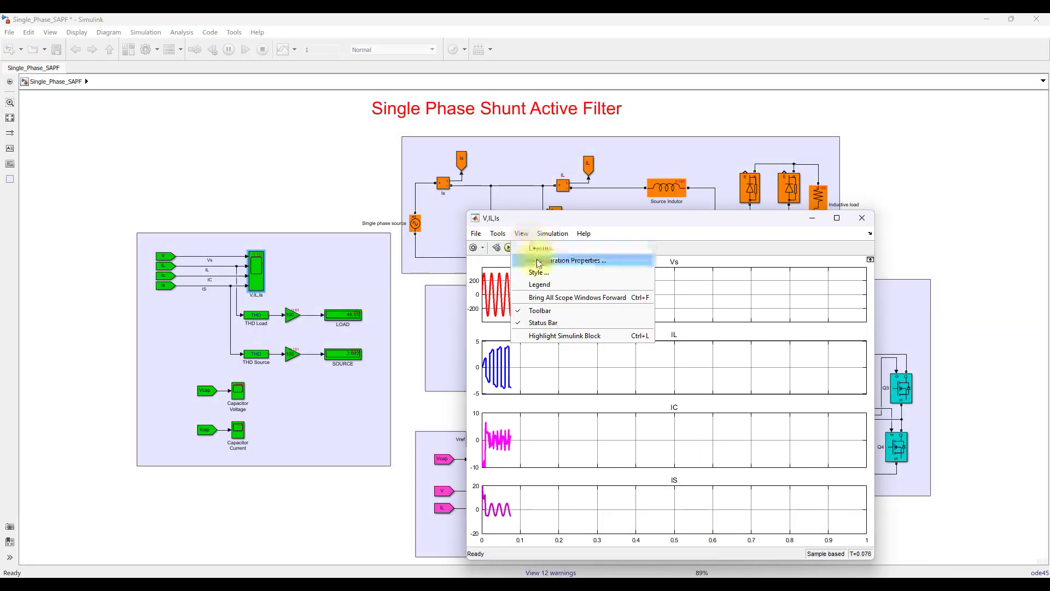
{"action": "left_click", "coordinate": [536, 260]}
{"action": "left_click", "coordinate": [444, 275]}
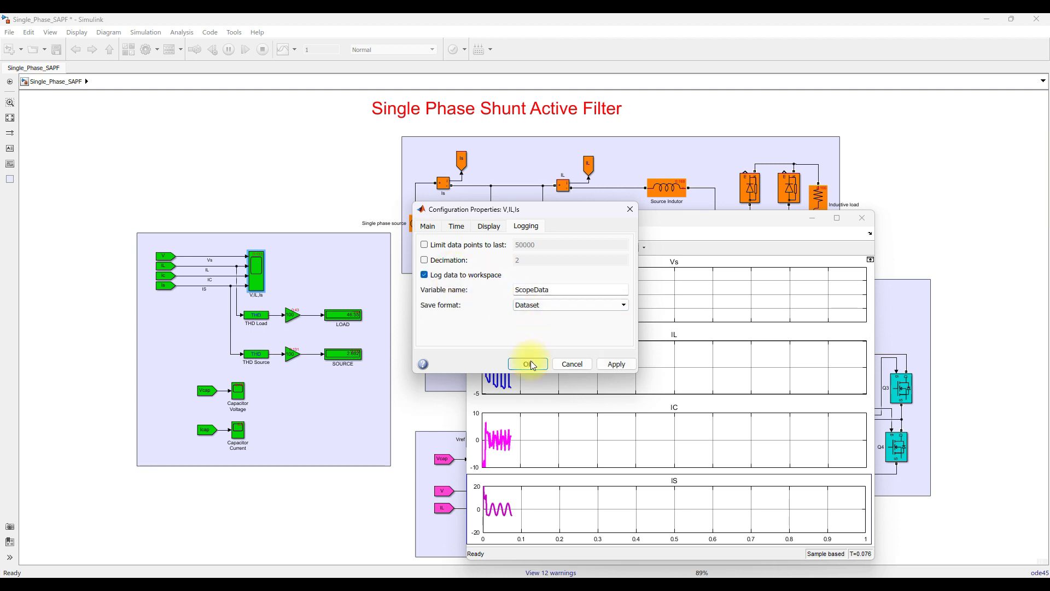
{"action": "left_click", "coordinate": [528, 364]}
Rerun the simulation, bring up the Capacitor Voltage scope and arrange it beside the V,IL,Is scope.
{"action": "left_click", "coordinate": [509, 247]}
{"action": "mouse_move", "coordinate": [727, 574]}
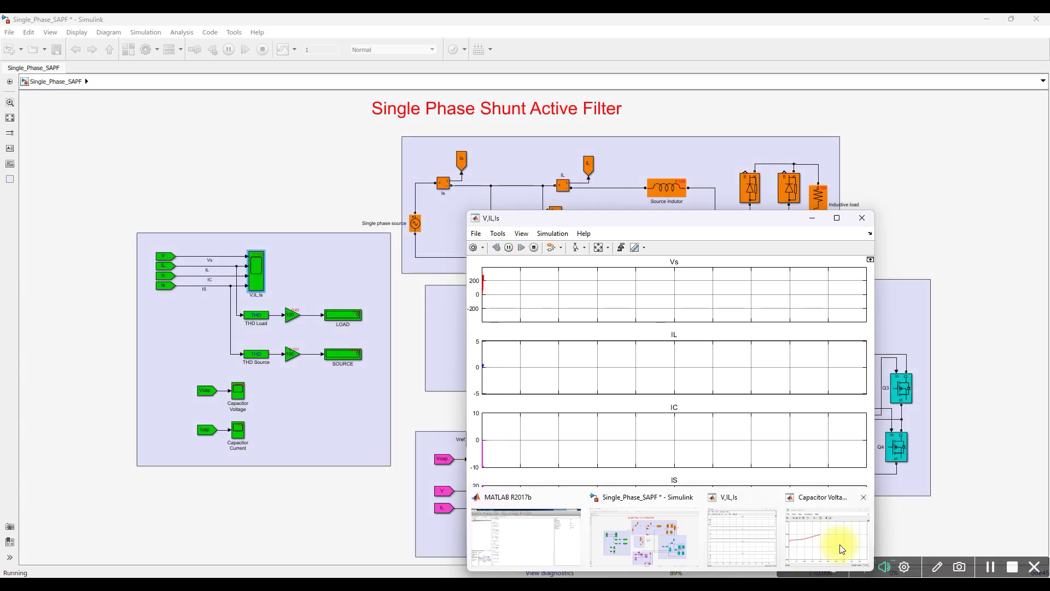
{"action": "left_click", "coordinate": [841, 548]}
{"action": "left_click_drag", "start_coordinate": [387, 110], "coordinate": [271, 116]}
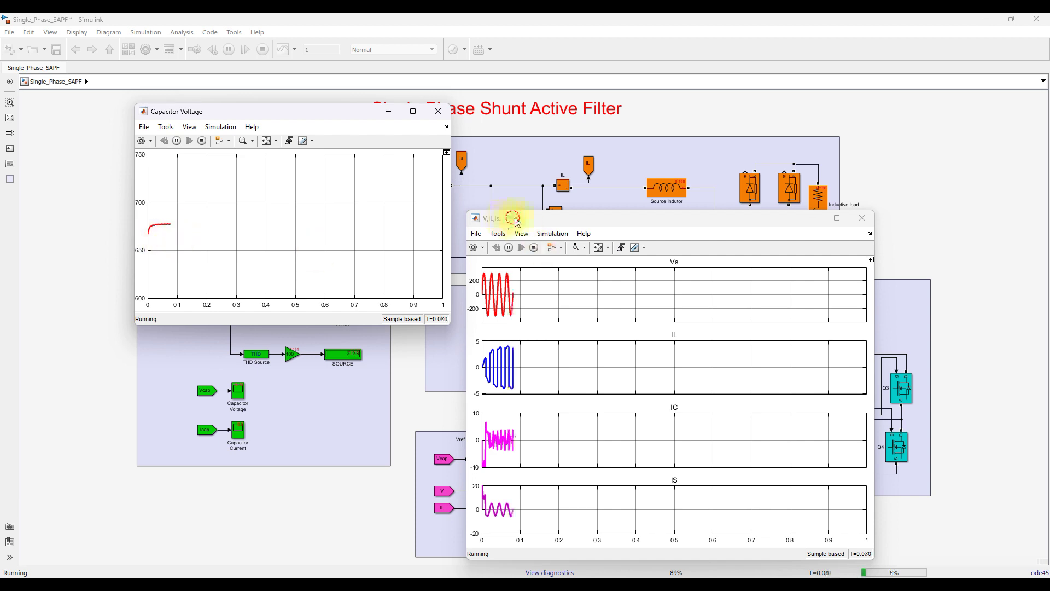
{"action": "left_click_drag", "start_coordinate": [511, 219], "coordinate": [659, 166]}
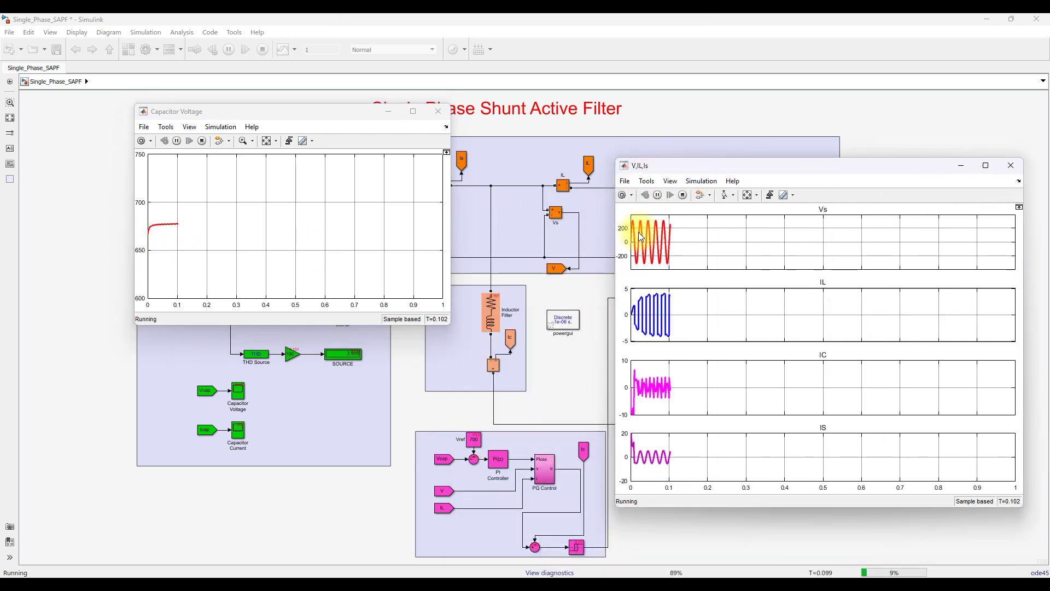
{"action": "left_click_drag", "start_coordinate": [671, 167], "coordinate": [557, 139]}
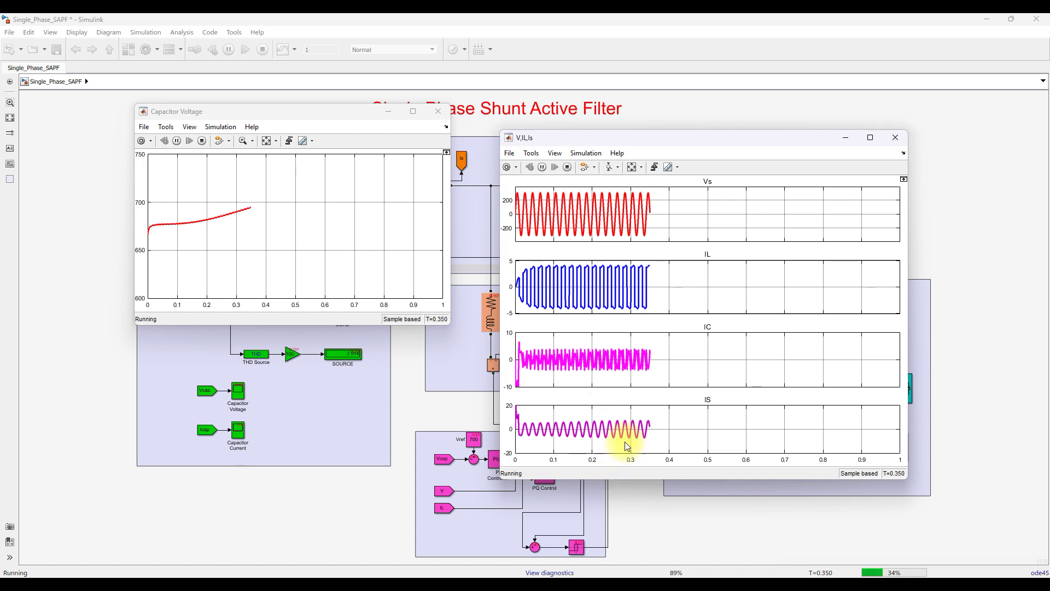
Mark the IS waveform and circle the IC waveform with the pen, then view the V,IL,Is scope maximized.
{"action": "key", "text": "F9"}
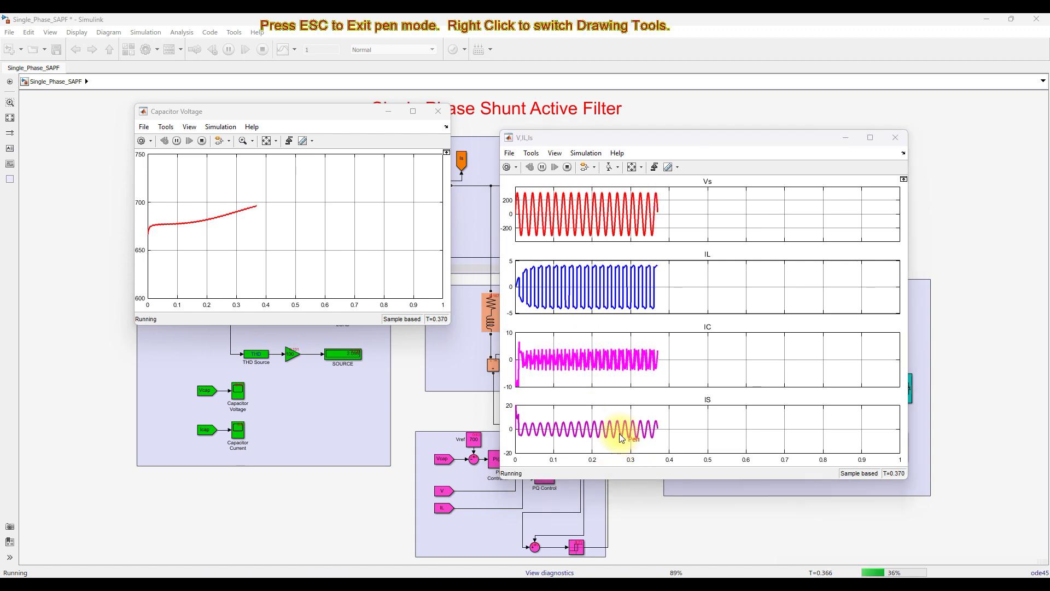
{"action": "left_click_drag", "start_coordinate": [612, 429], "coordinate": [647, 424]}
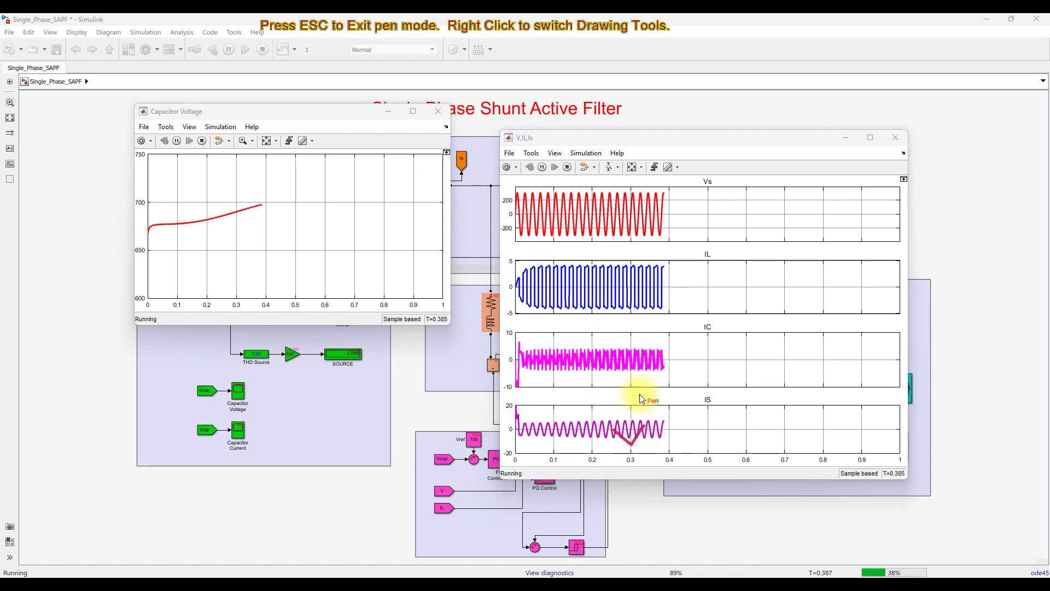
{"action": "mouse_move", "coordinate": [675, 348]}
{"action": "left_mouse_down"}
{"action": "mouse_move", "coordinate": [566, 347]}
{"action": "mouse_move", "coordinate": [540, 357]}
{"action": "mouse_move", "coordinate": [546, 376]}
{"action": "mouse_move", "coordinate": [585, 390]}
{"action": "mouse_move", "coordinate": [684, 381]}
{"action": "mouse_move", "coordinate": [681, 354]}
{"action": "left_mouse_up"}
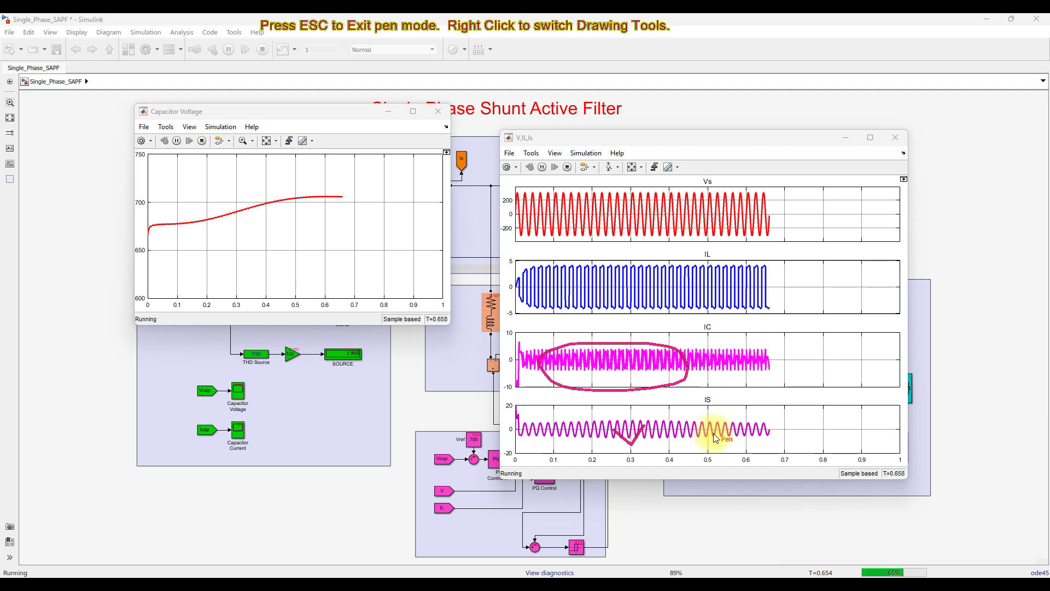
{"action": "key", "text": "Escape"}
{"action": "left_click", "coordinate": [868, 135]}
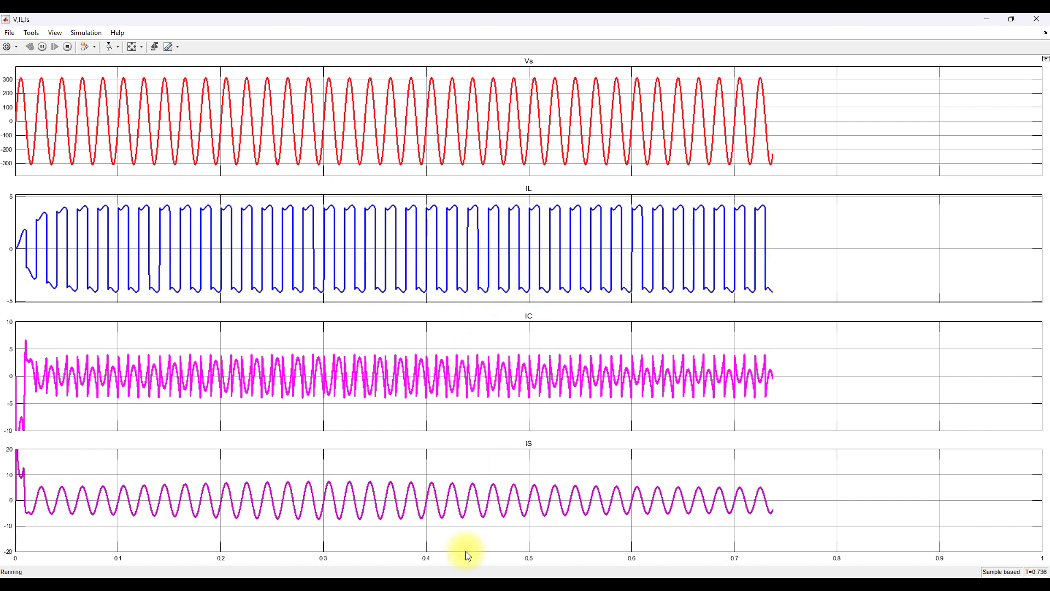
{"action": "left_click", "coordinate": [1011, 21]}
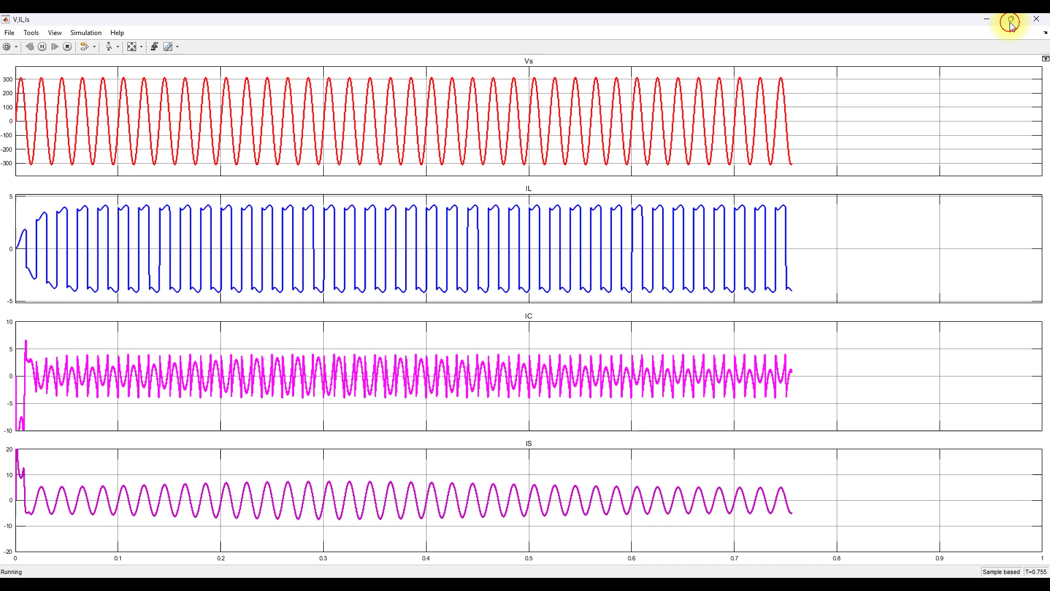
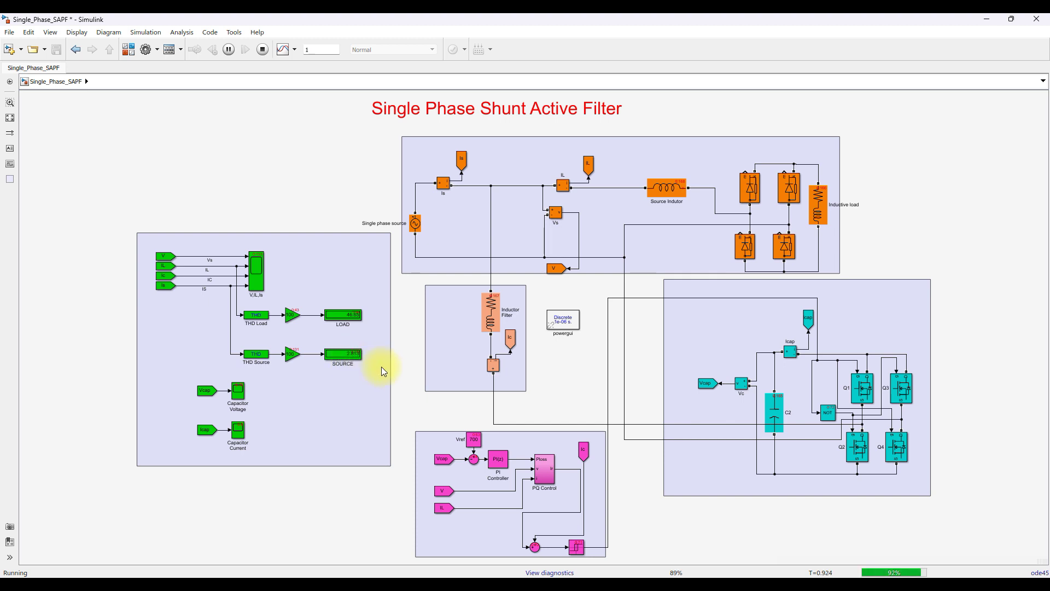
Stop the simulation and open the FFT Analysis tool from the powergui block.
{"action": "left_click", "coordinate": [264, 49]}
{"action": "double_click", "coordinate": [572, 321]}
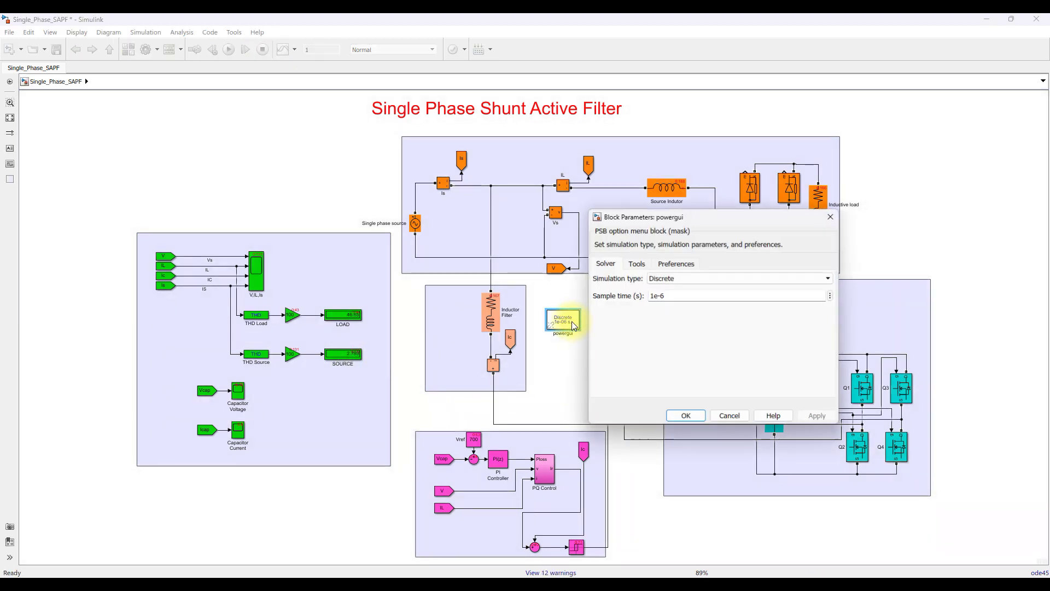
{"action": "left_click", "coordinate": [637, 264]}
{"action": "left_click", "coordinate": [648, 325]}
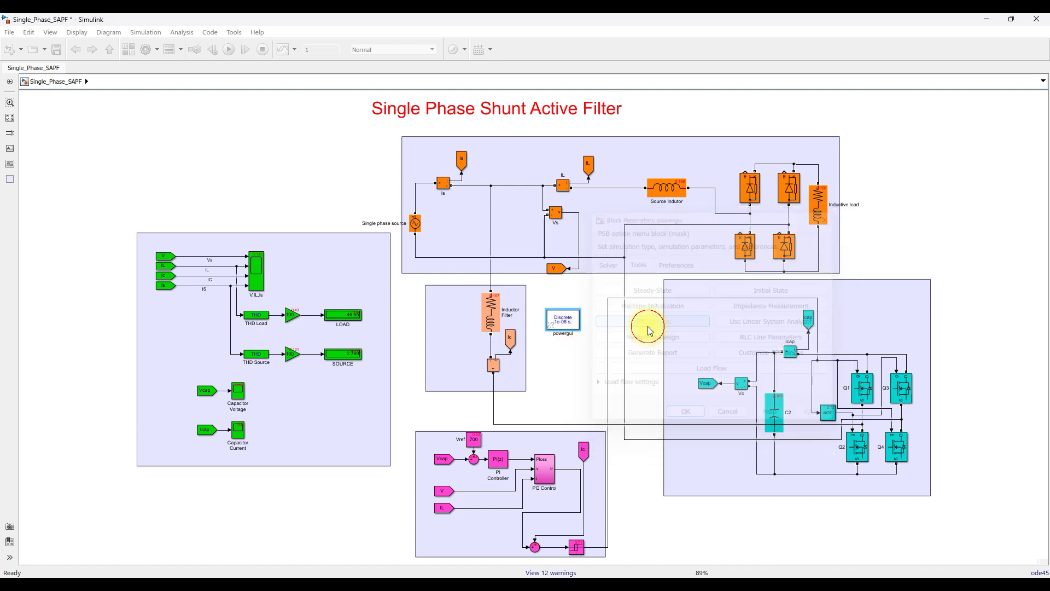
Choose ScopeData as the signal structure and IL as the input for the FFT analysis.
{"action": "left_click", "coordinate": [383, 164]}
{"action": "left_click", "coordinate": [390, 174]}
{"action": "left_click", "coordinate": [390, 187]}
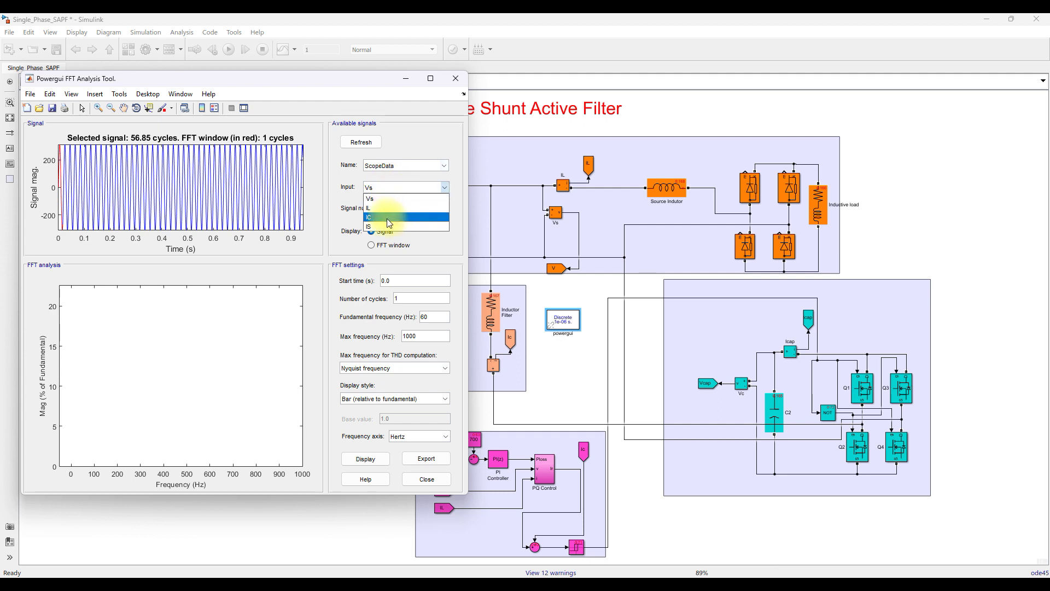
{"action": "left_click", "coordinate": [377, 207]}
Display the IL spectrum with a start time of 0.4 s and the THD computation limit Same as Max frequency.
{"action": "left_click", "coordinate": [405, 281]}
{"action": "key", "text": "BackSpace"}
{"action": "type", "text": "4"}
{"action": "key", "text": "Return"}
{"action": "left_click", "coordinate": [366, 458]}
{"action": "left_click", "coordinate": [383, 368]}
{"action": "left_click", "coordinate": [383, 382]}
{"action": "left_click", "coordinate": [374, 459]}
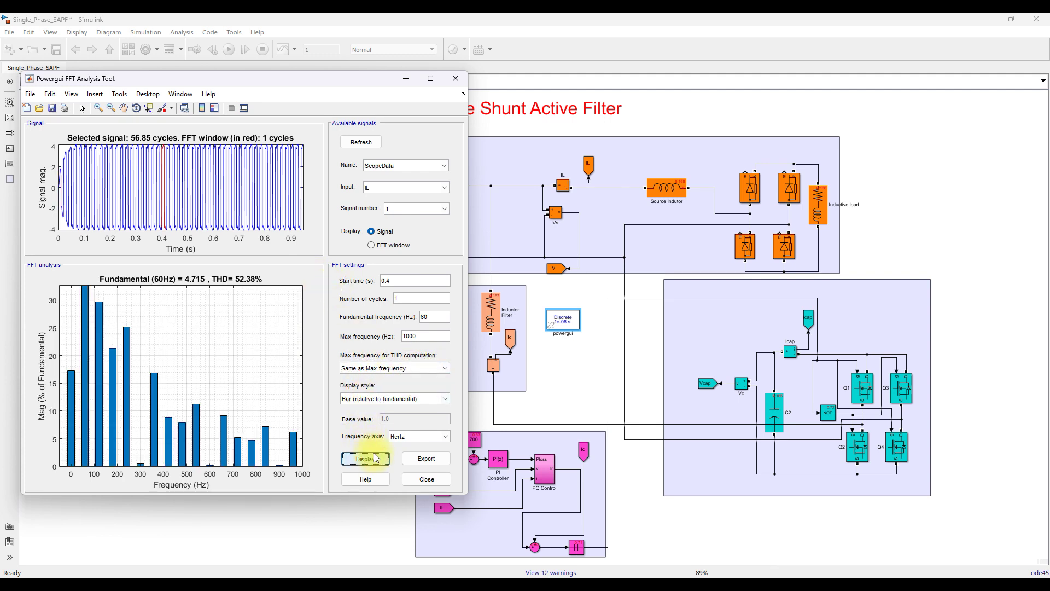
Set the fundamental frequency to 50 Hz and recompute the IL spectrum.
{"action": "left_click", "coordinate": [442, 318]}
{"action": "double_click", "coordinate": [423, 317]}
{"action": "type", "text": "50"}
{"action": "left_click", "coordinate": [366, 459]}
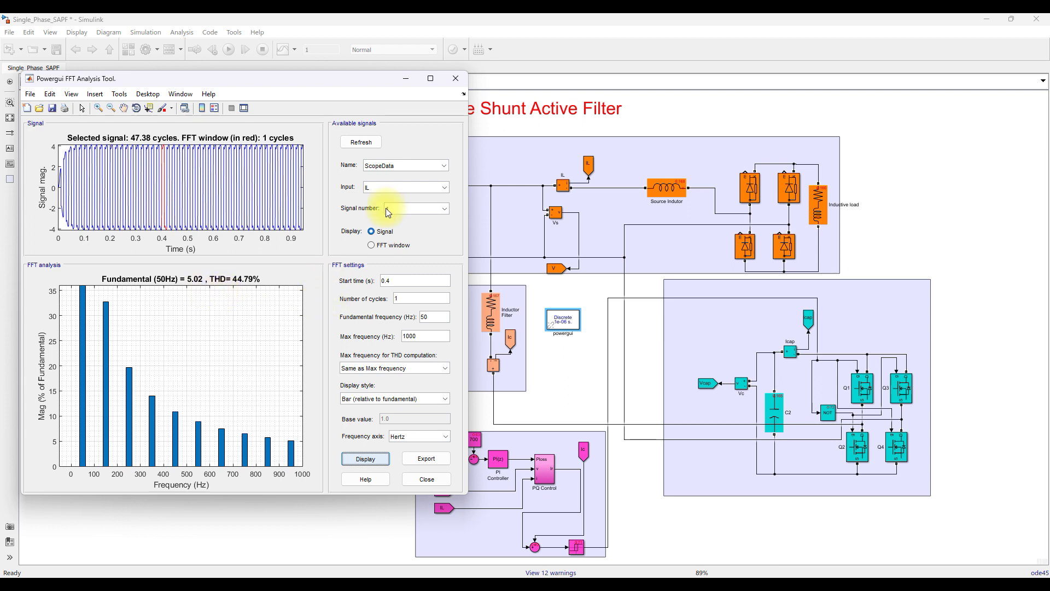
Switch the FFT input to IS and display its harmonic spectrum.
{"action": "left_click", "coordinate": [388, 188]}
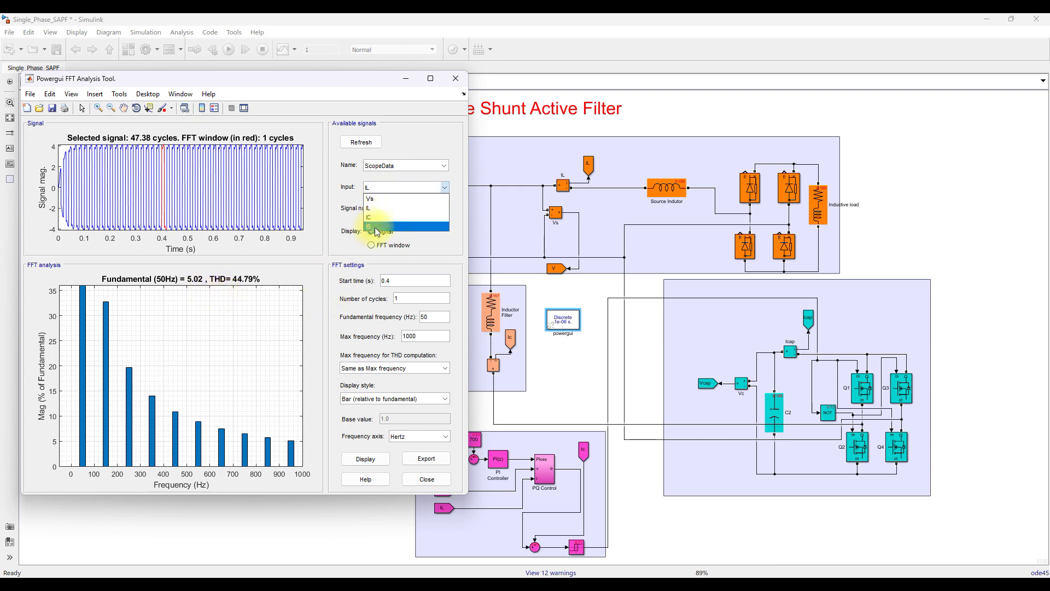
{"action": "left_click", "coordinate": [377, 227]}
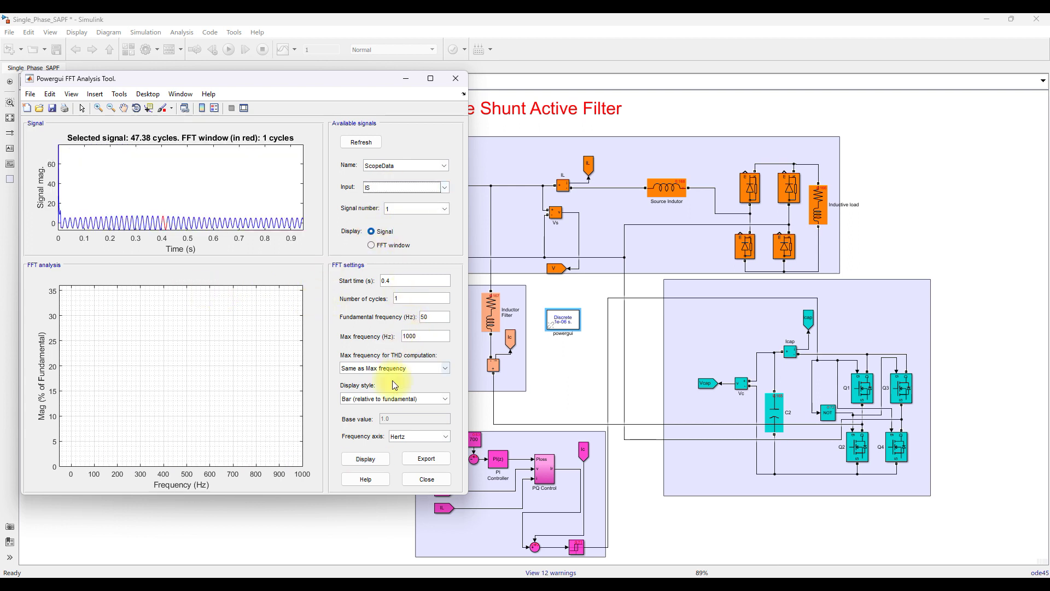
{"action": "left_click", "coordinate": [370, 456]}
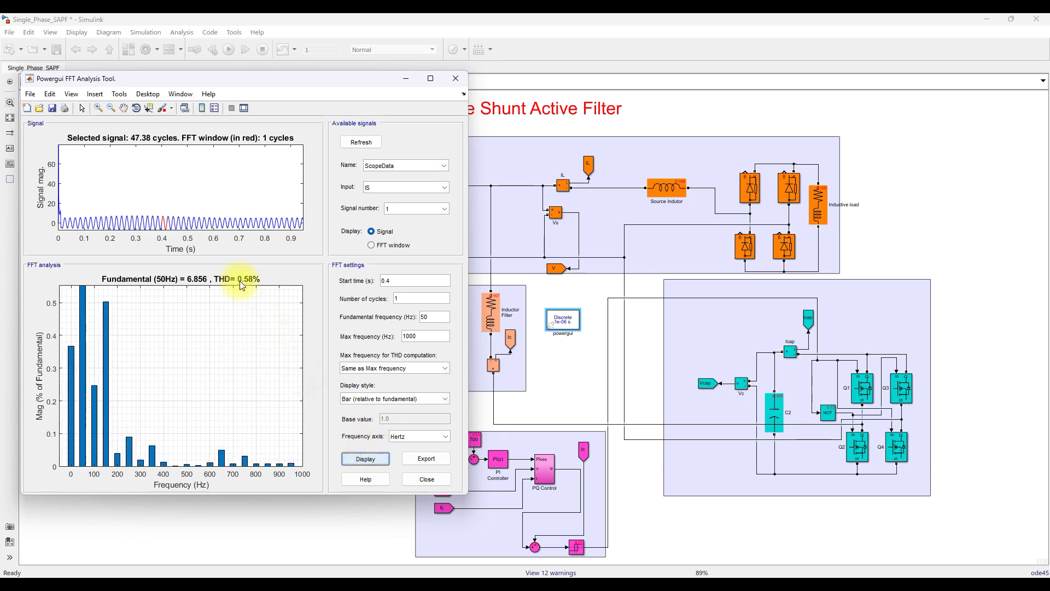
Compare the IS THD computed up to the Nyquist frequency with that for Same as Max frequency.
{"action": "left_click", "coordinate": [361, 368]}
{"action": "left_click", "coordinate": [372, 387]}
{"action": "left_click", "coordinate": [366, 458]}
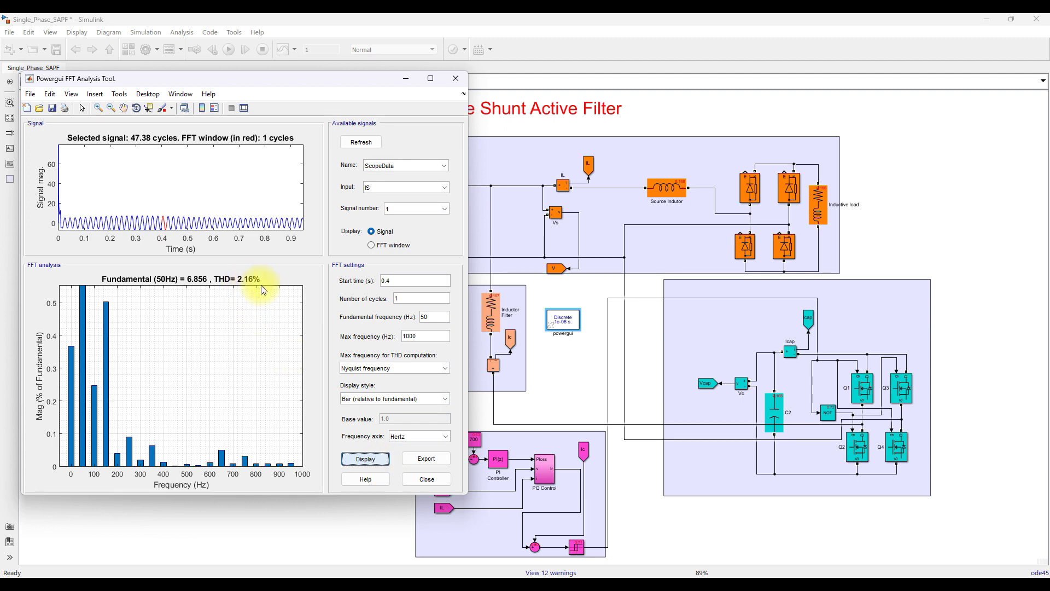
{"action": "left_click", "coordinate": [388, 368]}
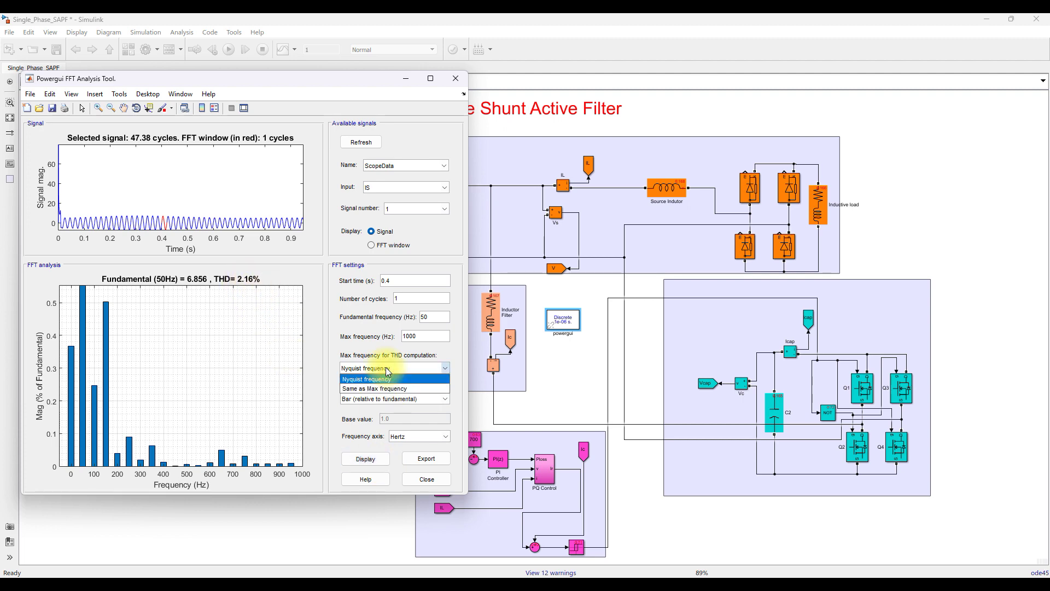
{"action": "left_click", "coordinate": [368, 389]}
{"action": "left_click", "coordinate": [366, 458]}
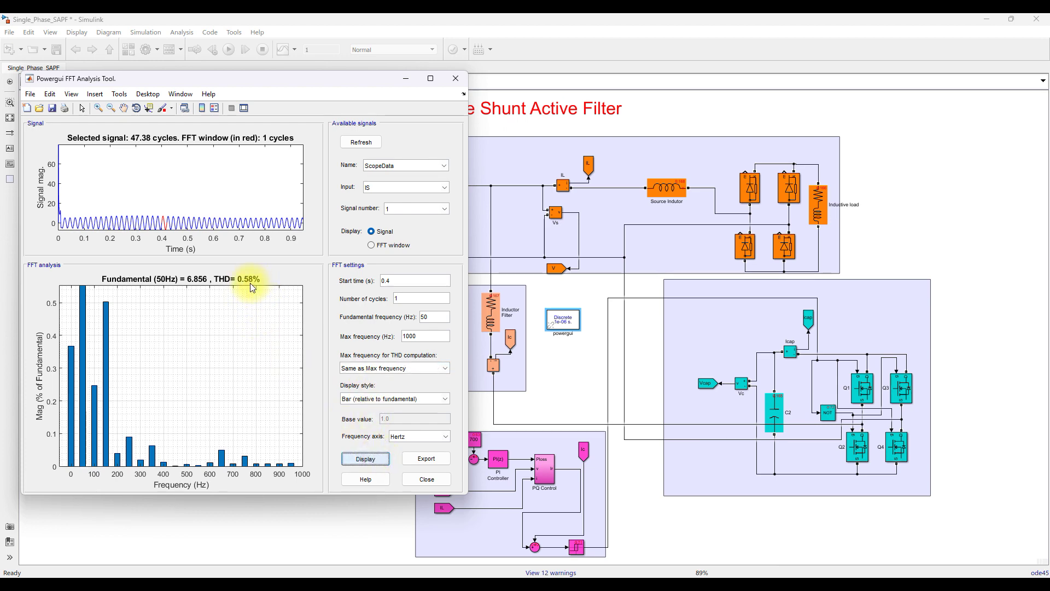
Display the harmonic spectrum of IL again, followed by that of IC.
{"action": "left_click", "coordinate": [382, 187]}
{"action": "left_click", "coordinate": [378, 208]}
{"action": "left_click", "coordinate": [366, 459]}
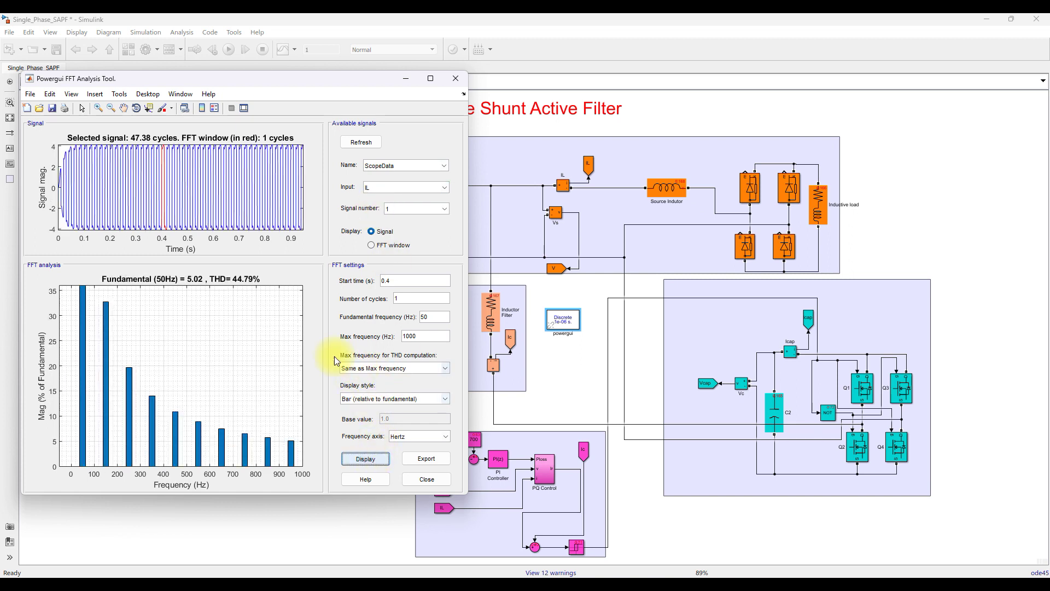
{"action": "left_click", "coordinate": [400, 187]}
{"action": "left_click", "coordinate": [374, 217]}
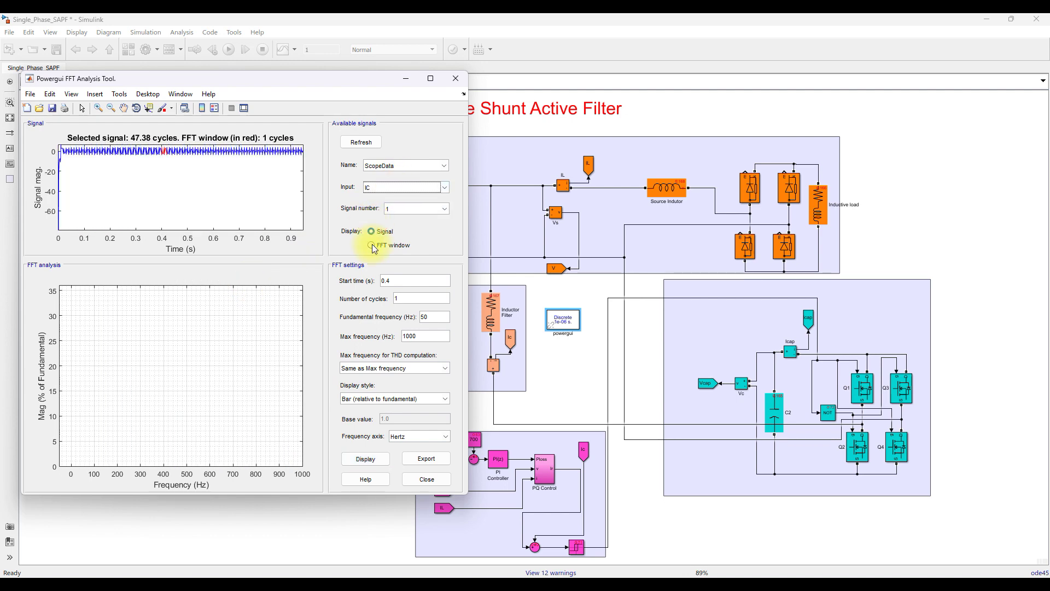
{"action": "left_click", "coordinate": [368, 459]}
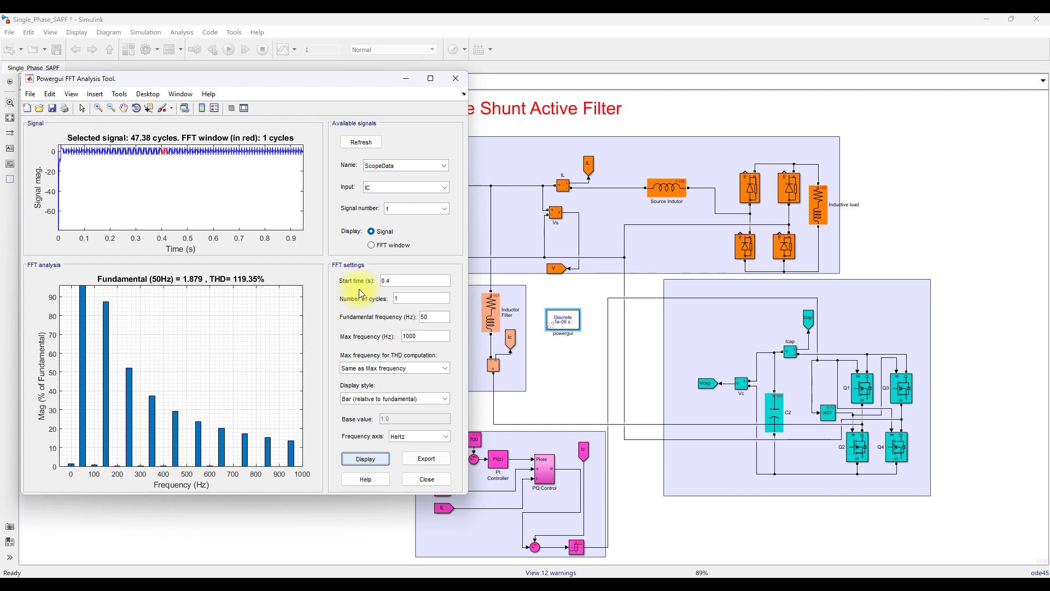
Return the FFT input to IS and display its harmonics as List (relative to fundamental).
{"action": "left_click", "coordinate": [392, 188]}
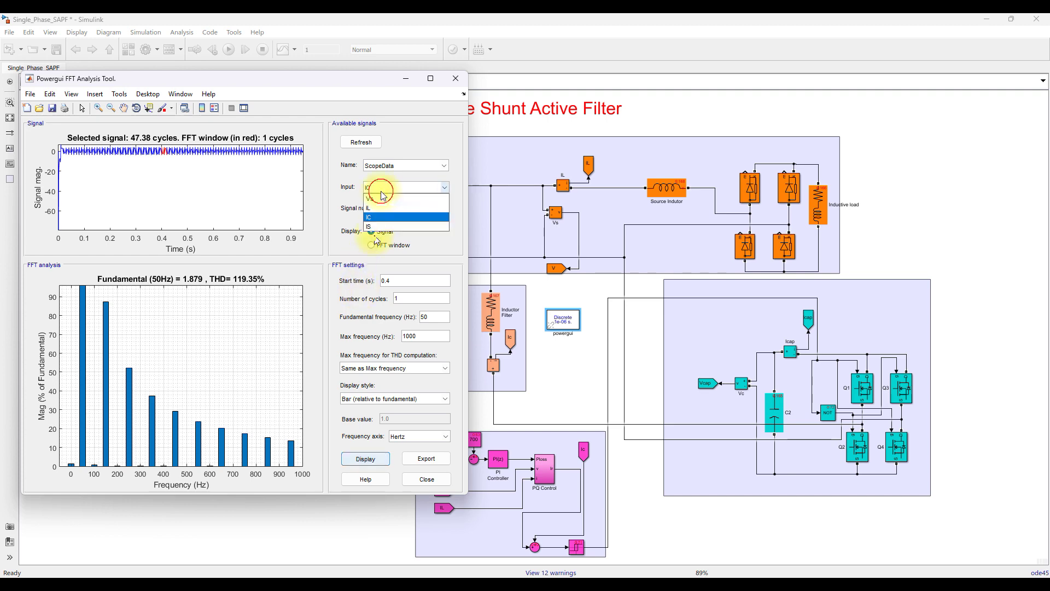
{"action": "left_click", "coordinate": [380, 228]}
{"action": "left_click", "coordinate": [383, 458]}
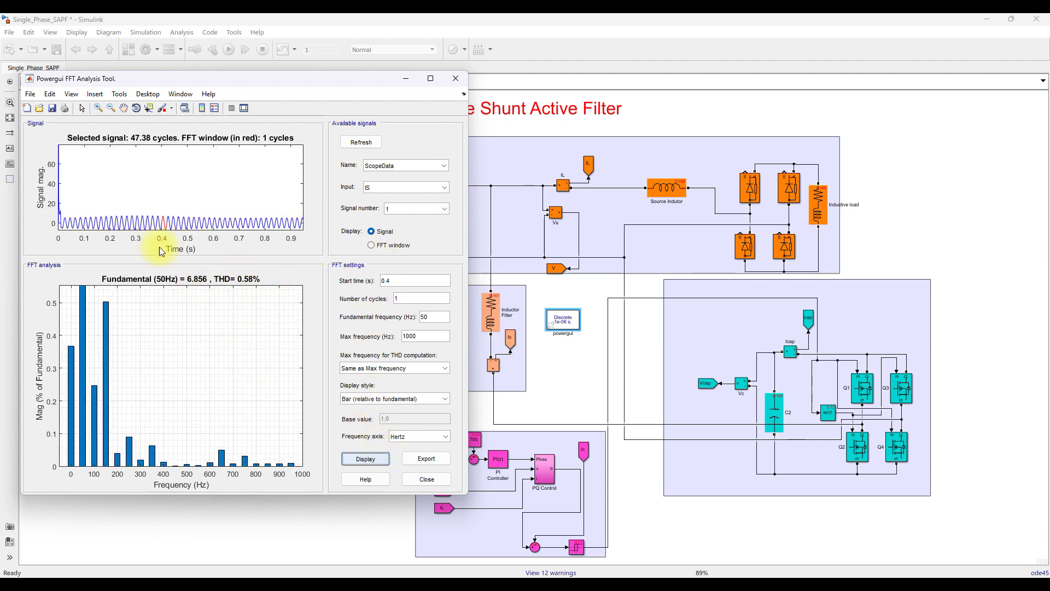
{"action": "left_click", "coordinate": [377, 398]}
{"action": "left_click", "coordinate": [363, 417]}
{"action": "left_click", "coordinate": [366, 459]}
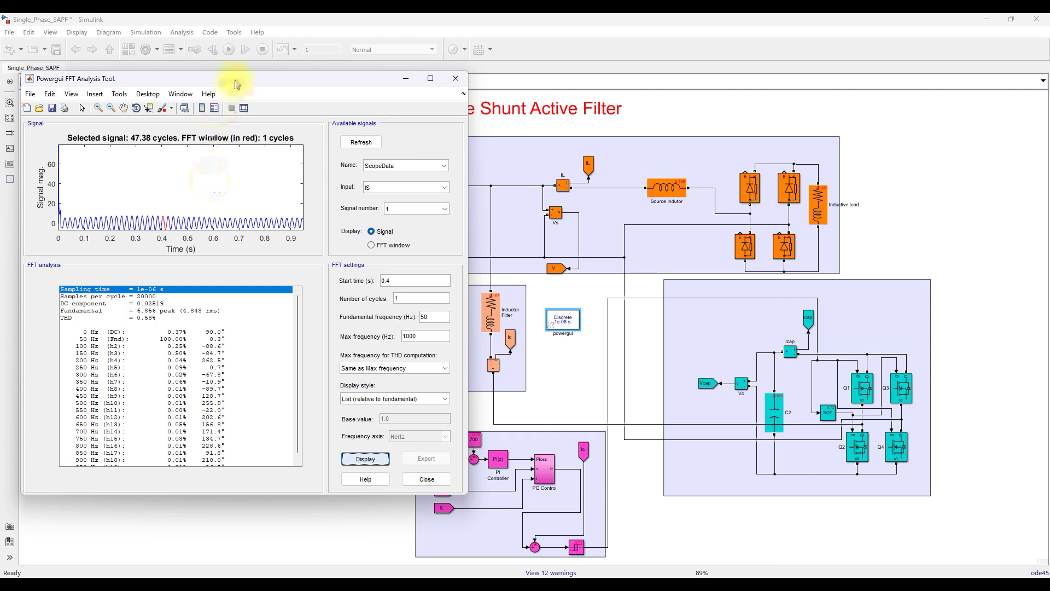
Examine the 3rd, 5th and 7th harmonics, THD and fundamental of IS in the list, then close the FFT Analysis tool.
{"action": "left_click_drag", "start_coordinate": [235, 78], "coordinate": [356, 35]}
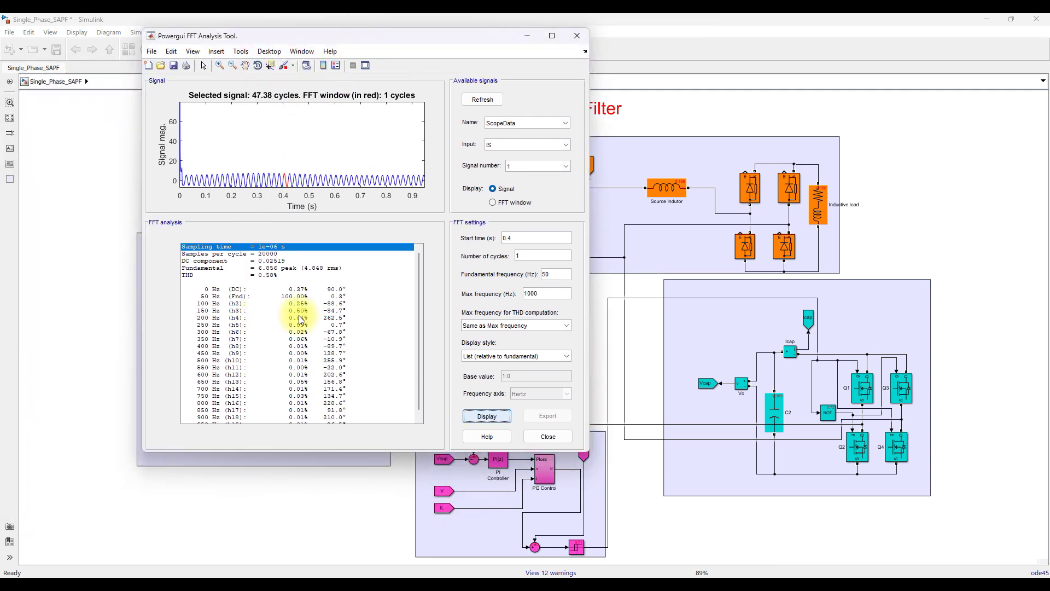
{"action": "left_click", "coordinate": [241, 309]}
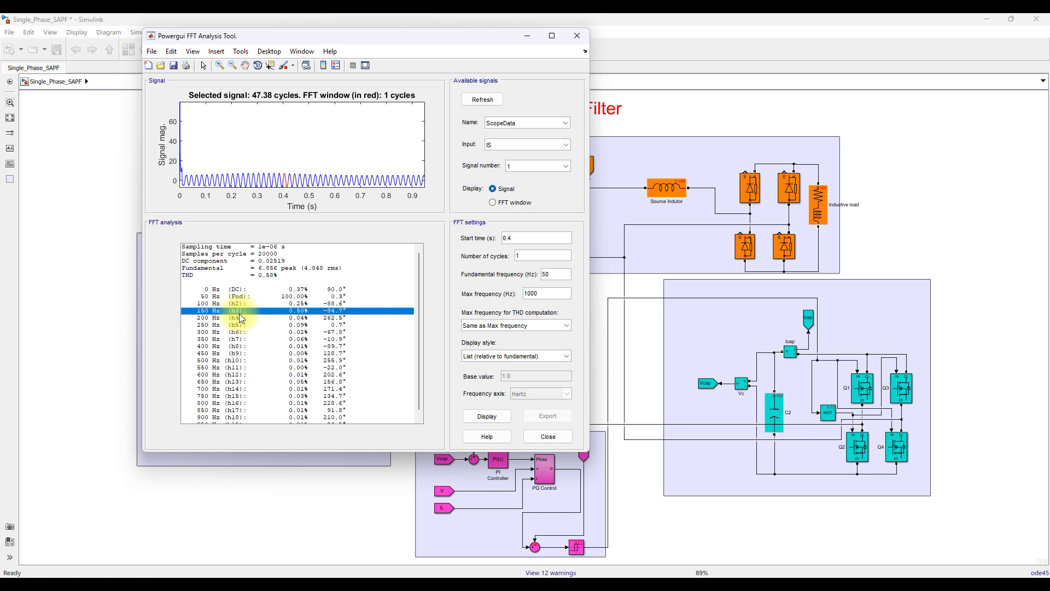
{"action": "left_click", "coordinate": [241, 326]}
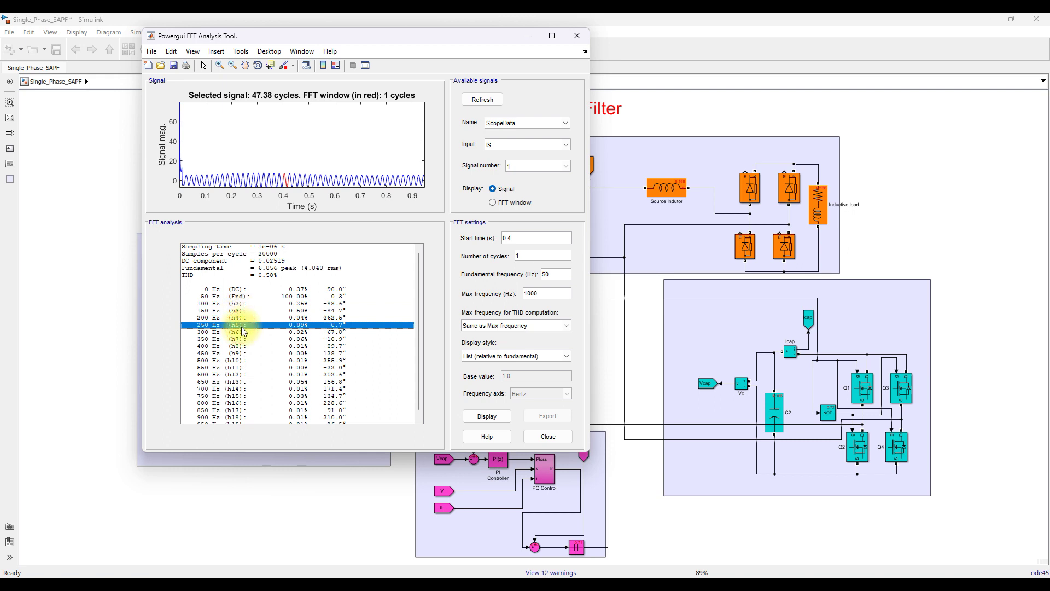
{"action": "left_click", "coordinate": [242, 340]}
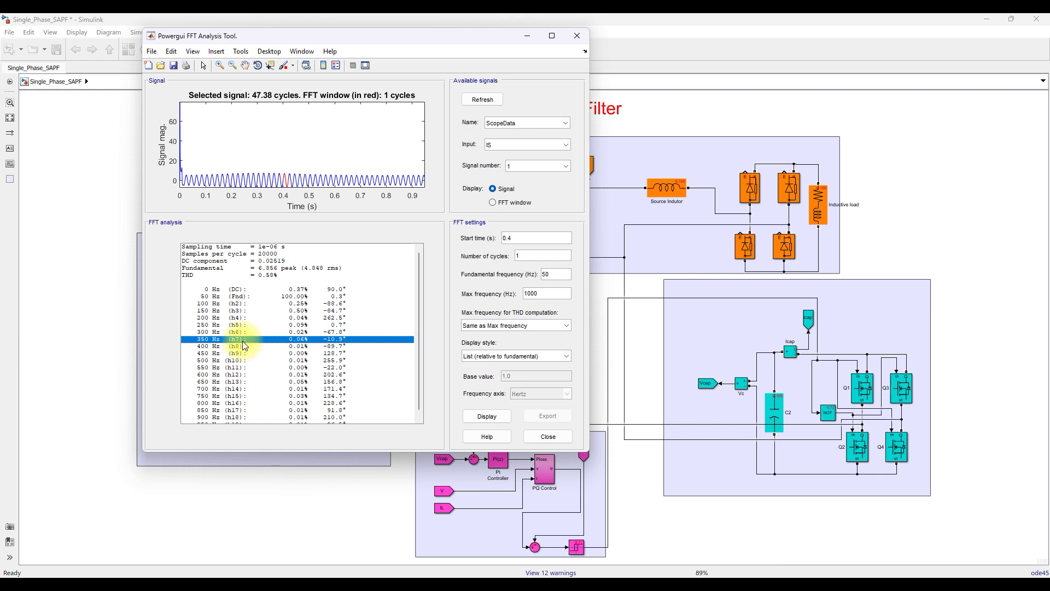
{"action": "left_click", "coordinate": [244, 333]}
{"action": "left_click", "coordinate": [245, 310]}
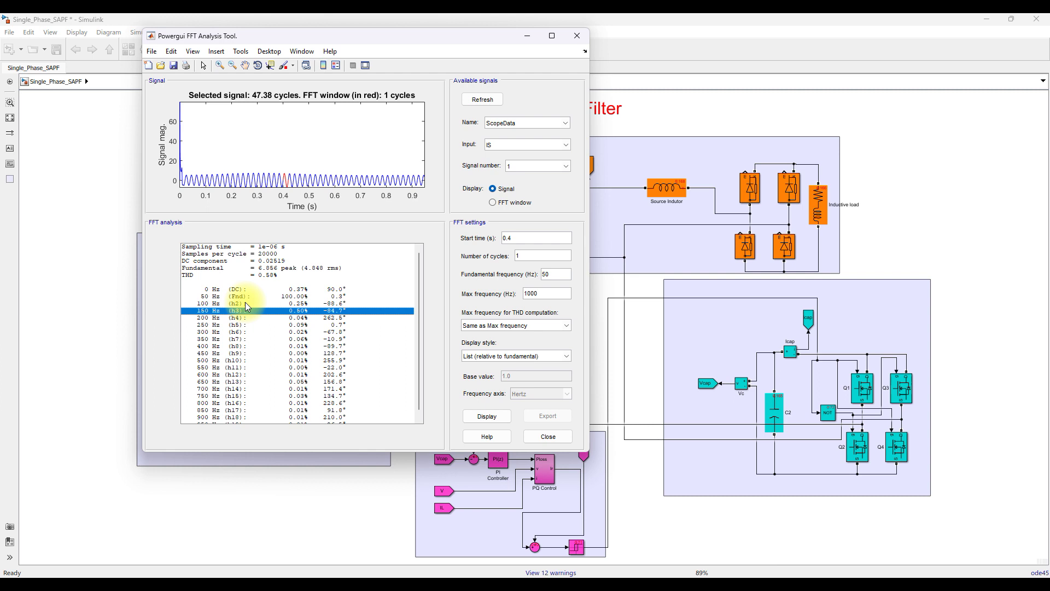
{"action": "left_click", "coordinate": [272, 277]}
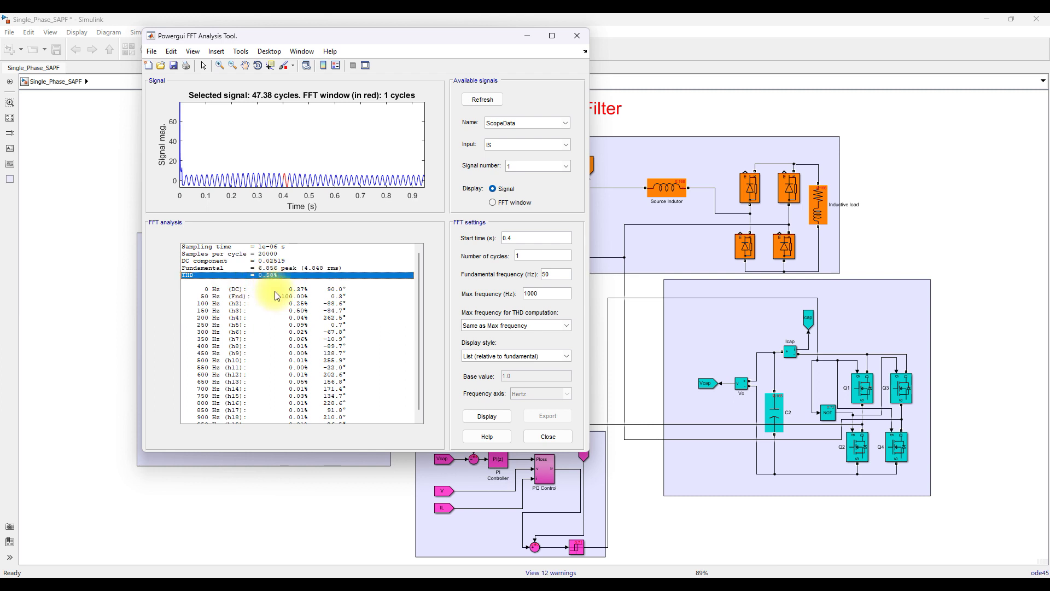
{"action": "left_click", "coordinate": [279, 267]}
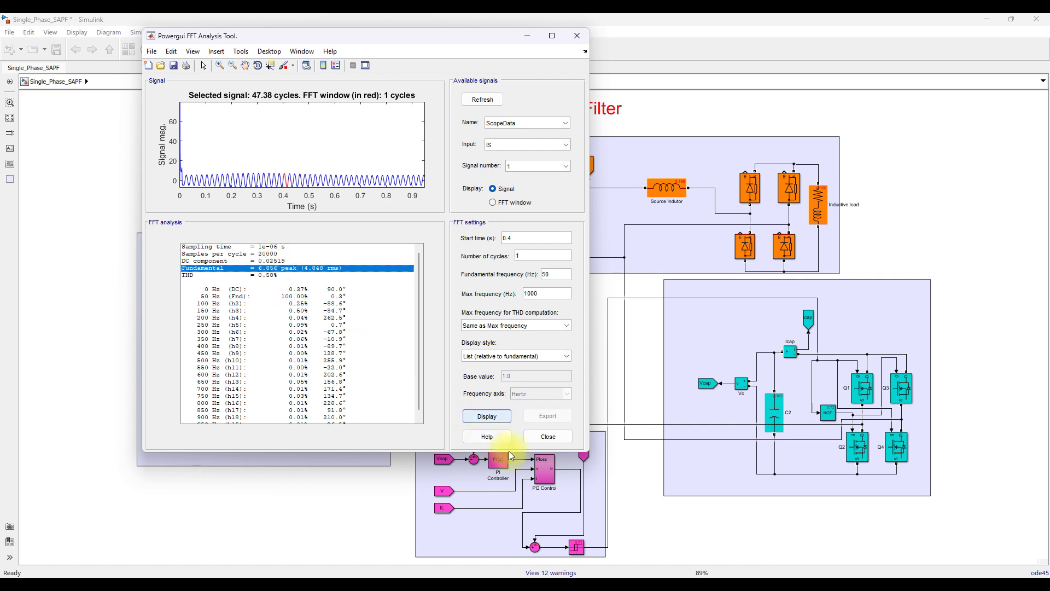
{"action": "left_click", "coordinate": [548, 436]}
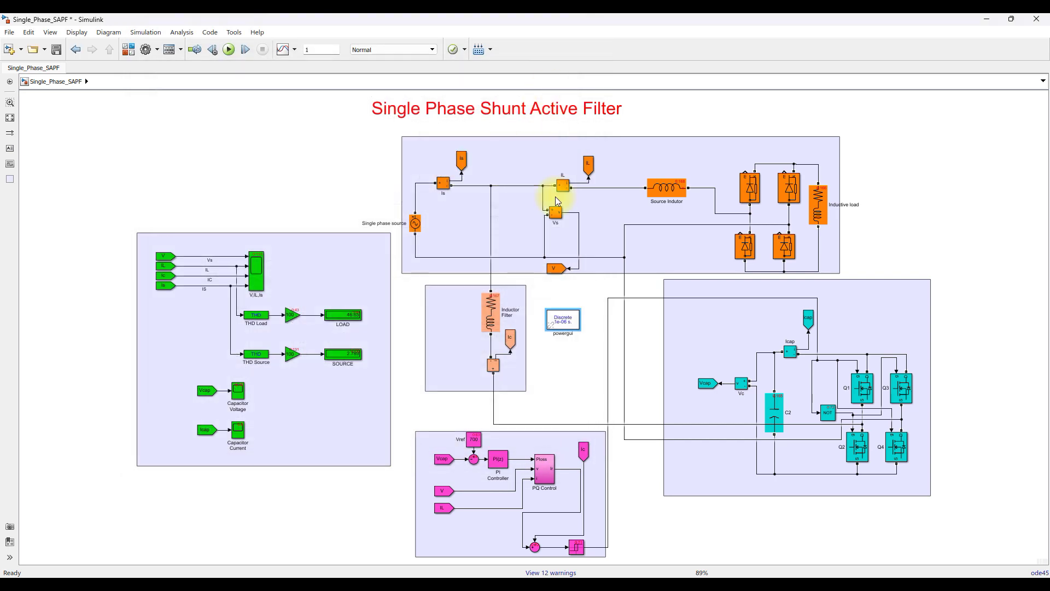
After viewing the V,IL,Is scope, disconnect the active filter by deleting its two connection lines to the source circuit.
{"action": "left_click", "coordinate": [744, 548]}
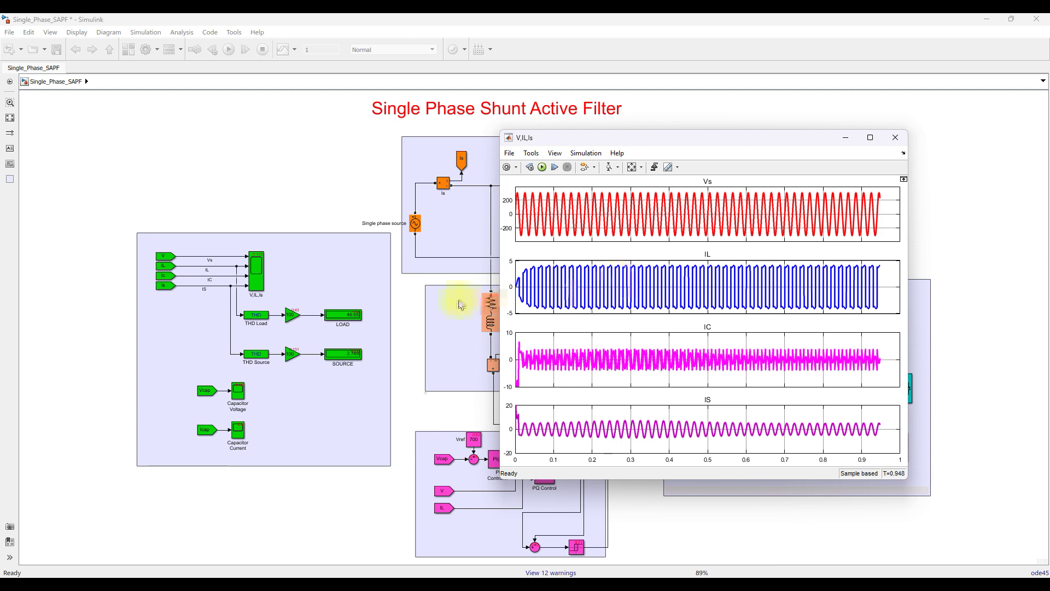
{"action": "left_click", "coordinate": [404, 317]}
{"action": "left_click", "coordinate": [498, 270]}
{"action": "left_click", "coordinate": [491, 280]}
{"action": "key", "text": "Delete"}
{"action": "left_click", "coordinate": [625, 277]}
{"action": "key", "text": "Delete"}
Simulate the model without the active filter, view the V,IL,Is waveforms, and stop the run at about 0.2 s.
{"action": "left_click", "coordinate": [229, 50]}
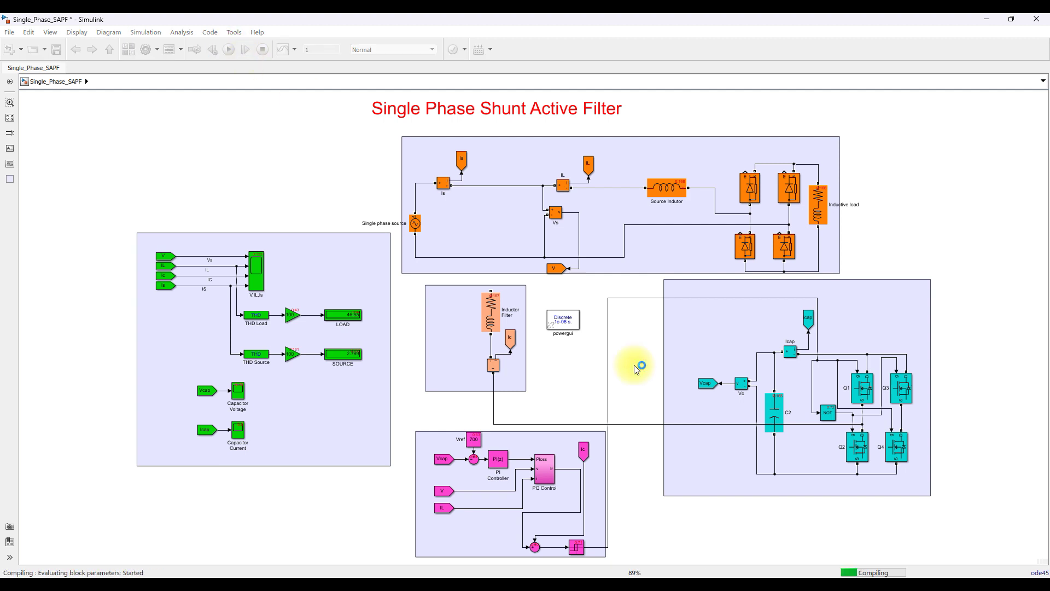
{"action": "left_click", "coordinate": [736, 553]}
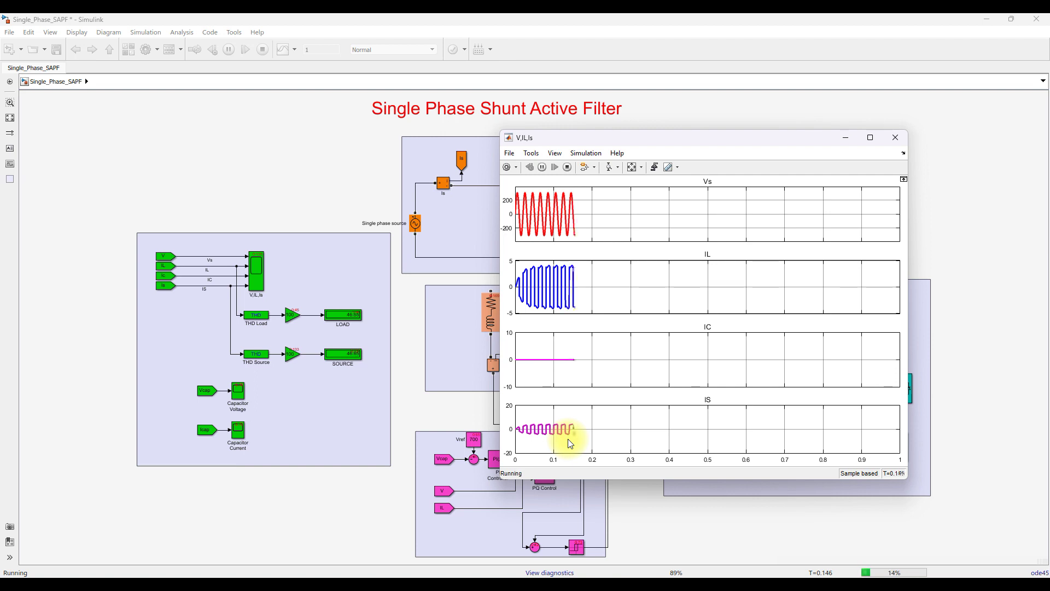
{"action": "left_click", "coordinate": [567, 167]}
Open the FFT Analysis tool from the powergui block and set the start time to 0.1 s.
{"action": "left_click", "coordinate": [672, 498]}
{"action": "double_click", "coordinate": [564, 320]}
{"action": "left_click", "coordinate": [650, 264]}
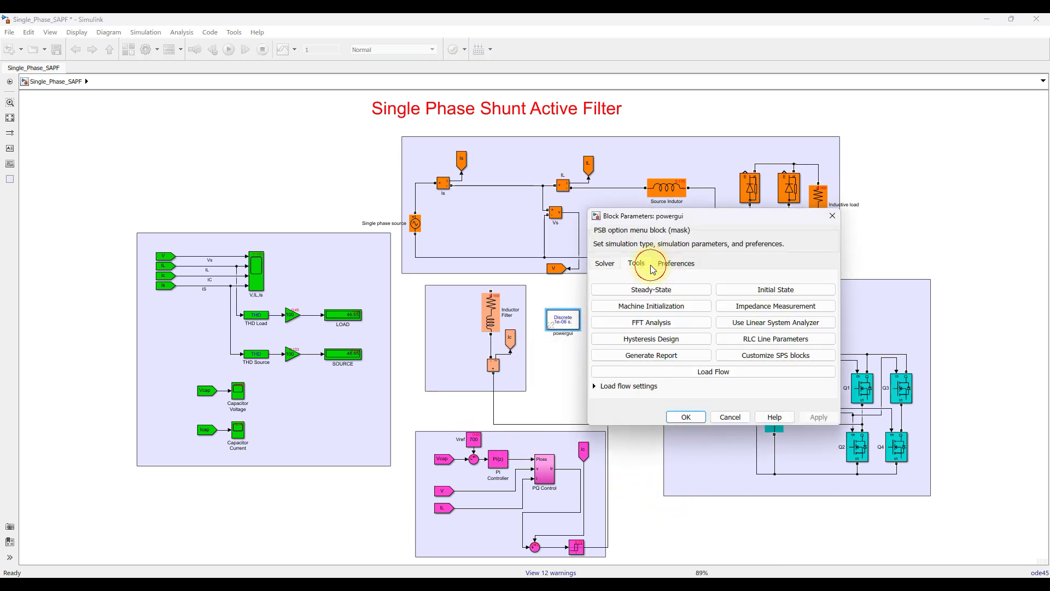
{"action": "left_click", "coordinate": [663, 323]}
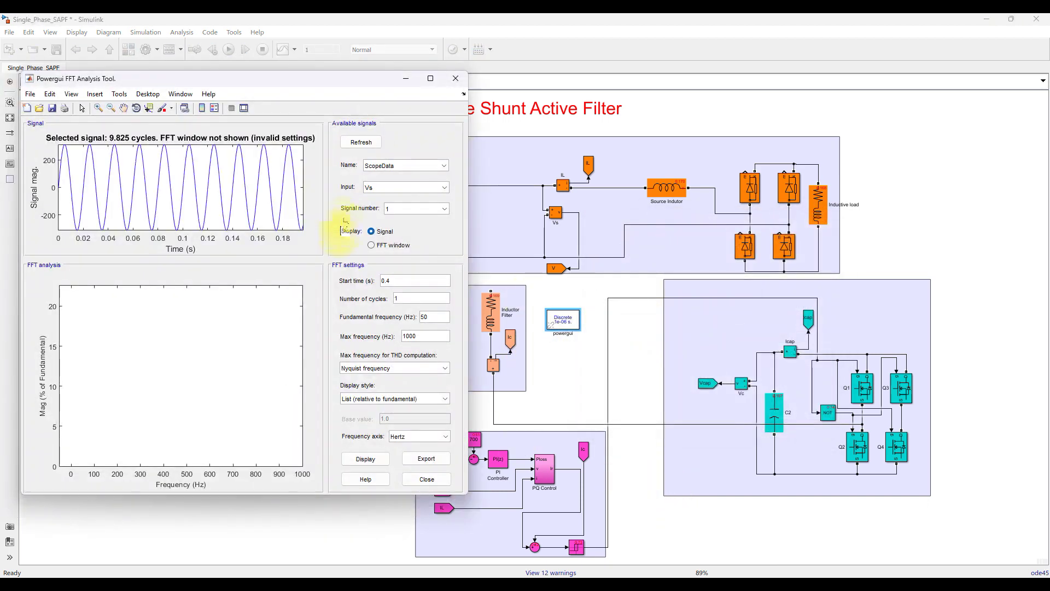
{"action": "double_click", "coordinate": [382, 281]}
Display the harmonics of IL as a list, then as Bar (relative to fundamental).
{"action": "left_click", "coordinate": [408, 188]}
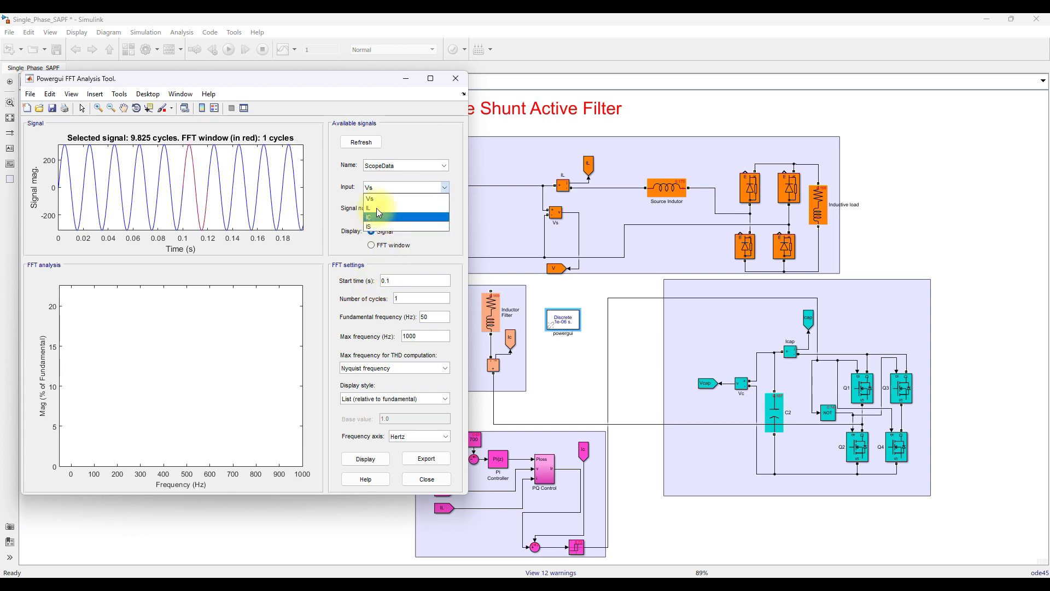
{"action": "left_click", "coordinate": [399, 208]}
{"action": "left_click", "coordinate": [363, 461]}
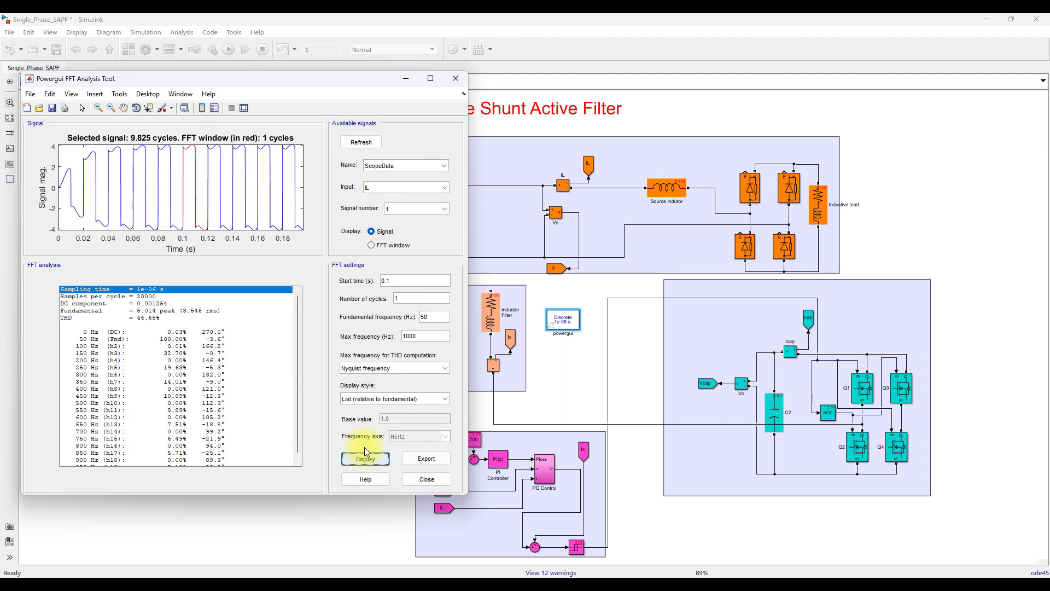
{"action": "left_click", "coordinate": [374, 401]}
{"action": "left_click", "coordinate": [375, 410]}
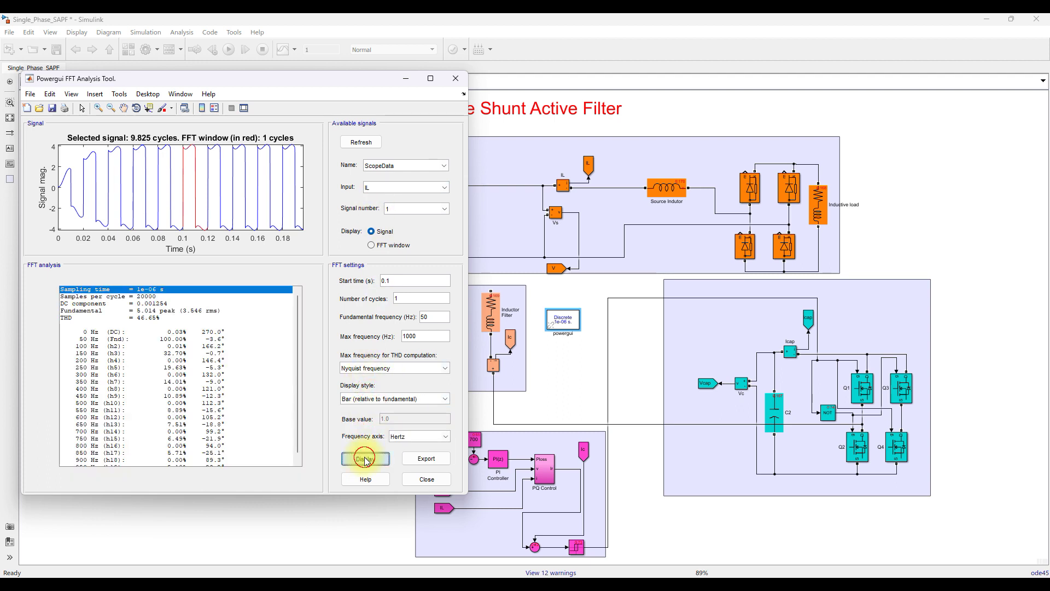
{"action": "left_click", "coordinate": [365, 458]}
Display the harmonic spectrum of IS for the run without the active filter.
{"action": "left_click", "coordinate": [393, 187]}
{"action": "left_click", "coordinate": [380, 226]}
{"action": "left_click", "coordinate": [380, 457]}
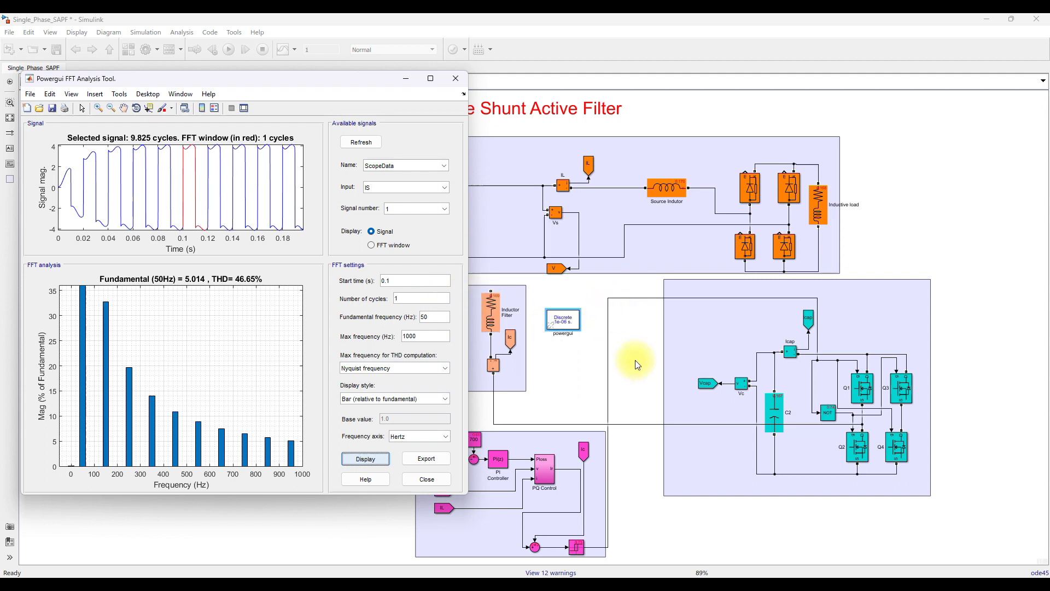
Reconnect the inductor filter to the upper source line and the Q3-Q4 midpoint to the lower source line.
{"action": "left_click", "coordinate": [488, 284]}
{"action": "left_click", "coordinate": [485, 302]}
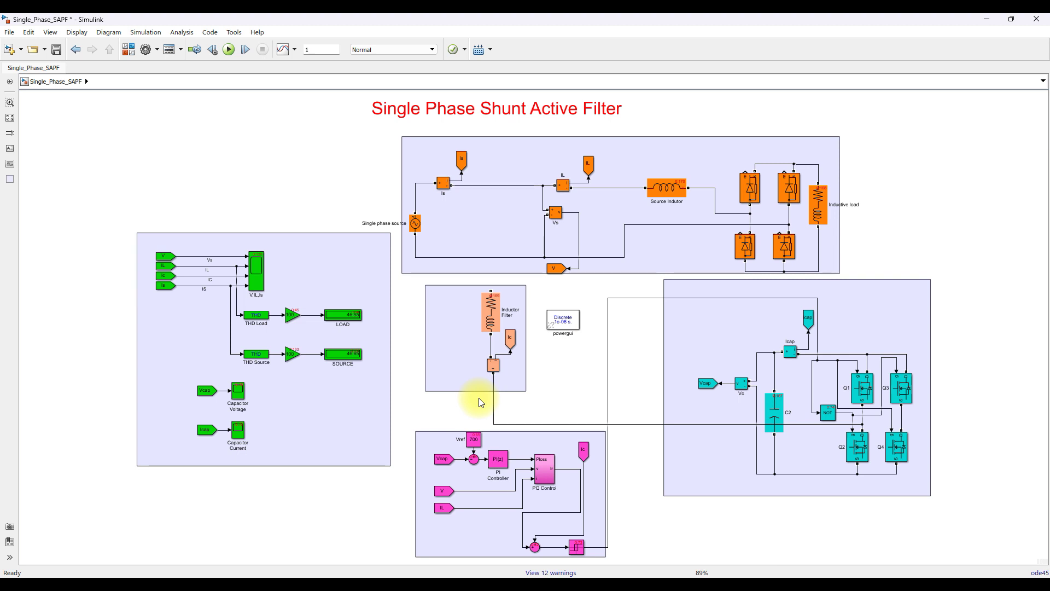
{"action": "left_click_drag", "start_coordinate": [490, 288], "coordinate": [495, 186]}
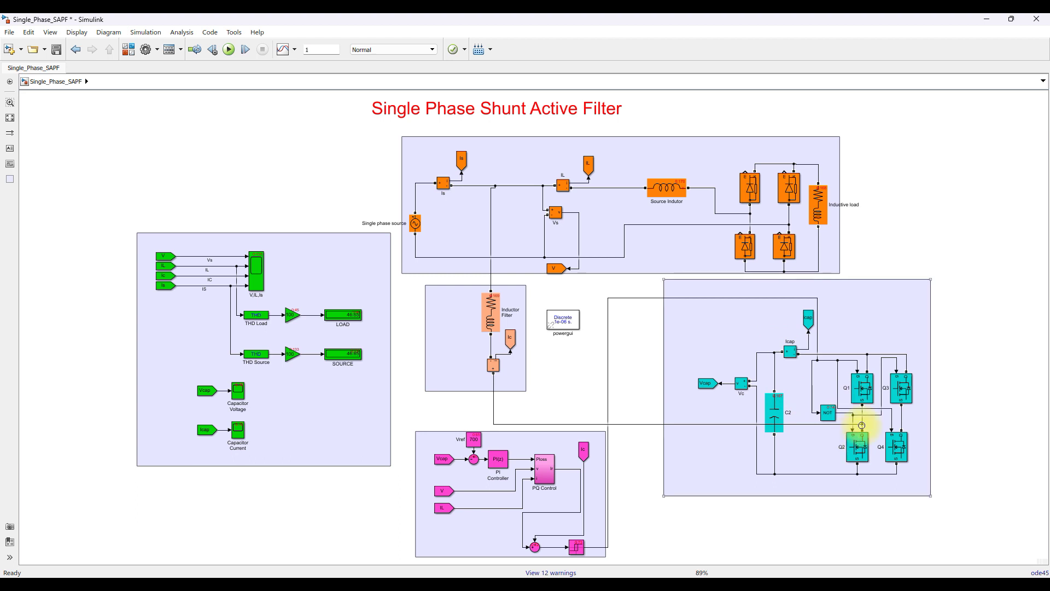
{"action": "left_click_drag", "start_coordinate": [901, 417], "coordinate": [614, 258]}
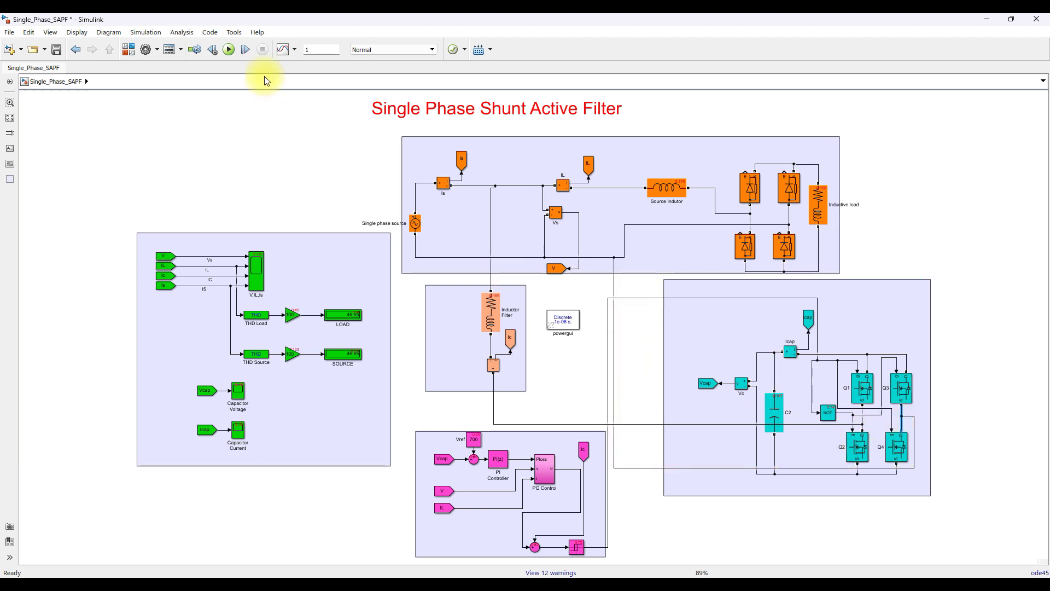
Simulate the reconnected model, view the Capacitor Voltage and V,IL,Is scopes, and stop the run at about 0.19 s.
{"action": "left_click", "coordinate": [228, 50]}
{"action": "mouse_move", "coordinate": [685, 570]}
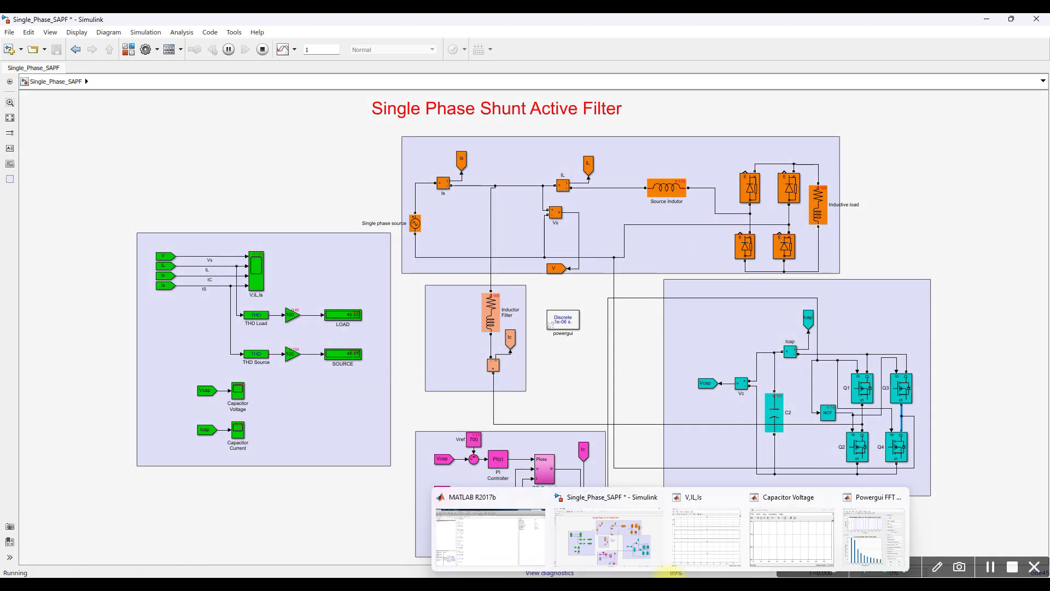
{"action": "left_click", "coordinate": [772, 552]}
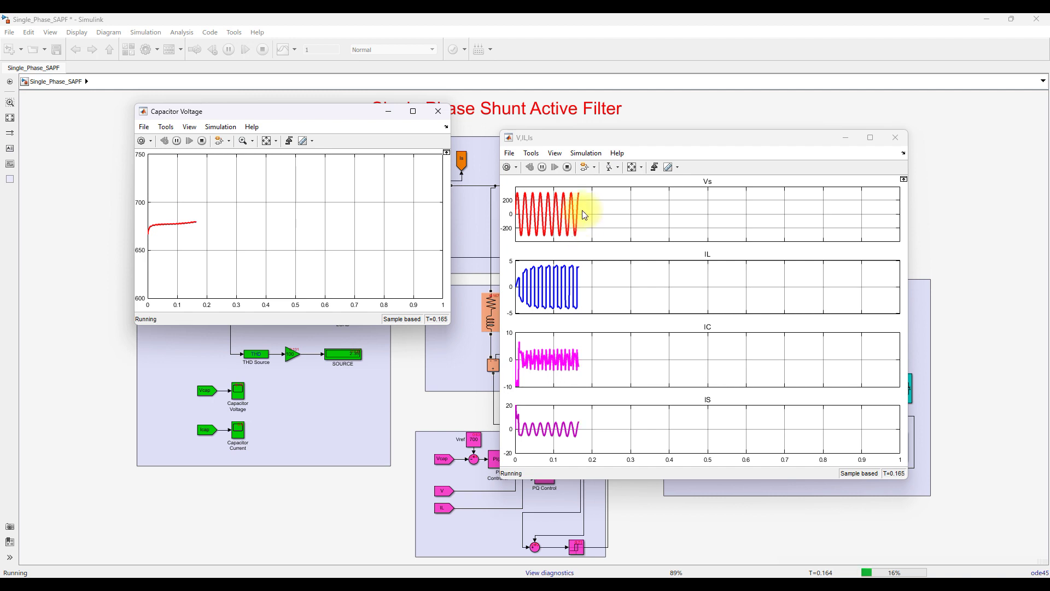
{"action": "left_click", "coordinate": [569, 168]}
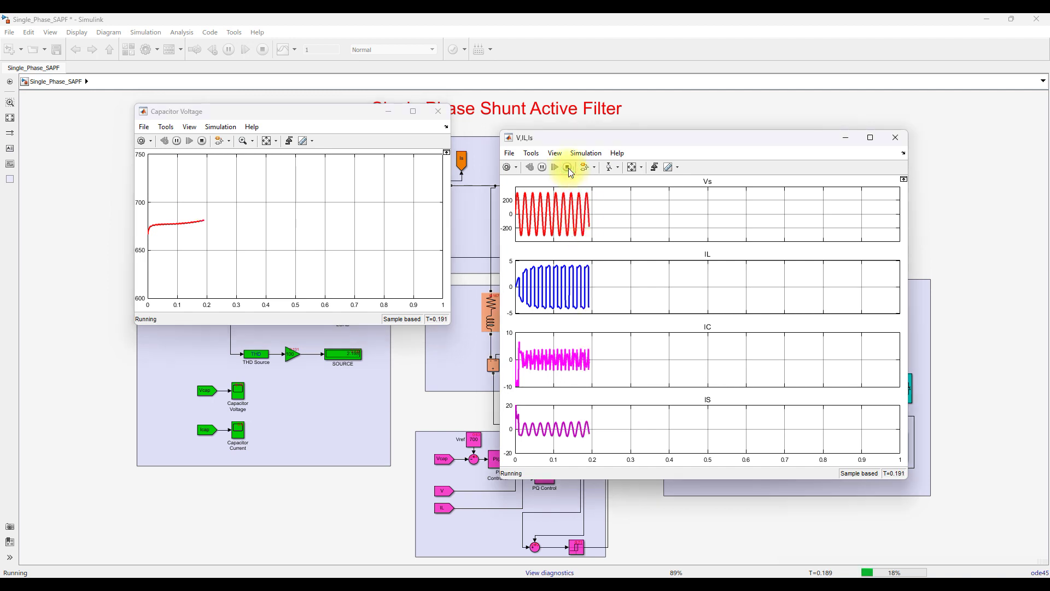
Reopen the FFT Analysis tool from powergui, refresh the available signals and select ScopeData.
{"action": "left_click", "coordinate": [455, 425]}
{"action": "double_click", "coordinate": [573, 327]}
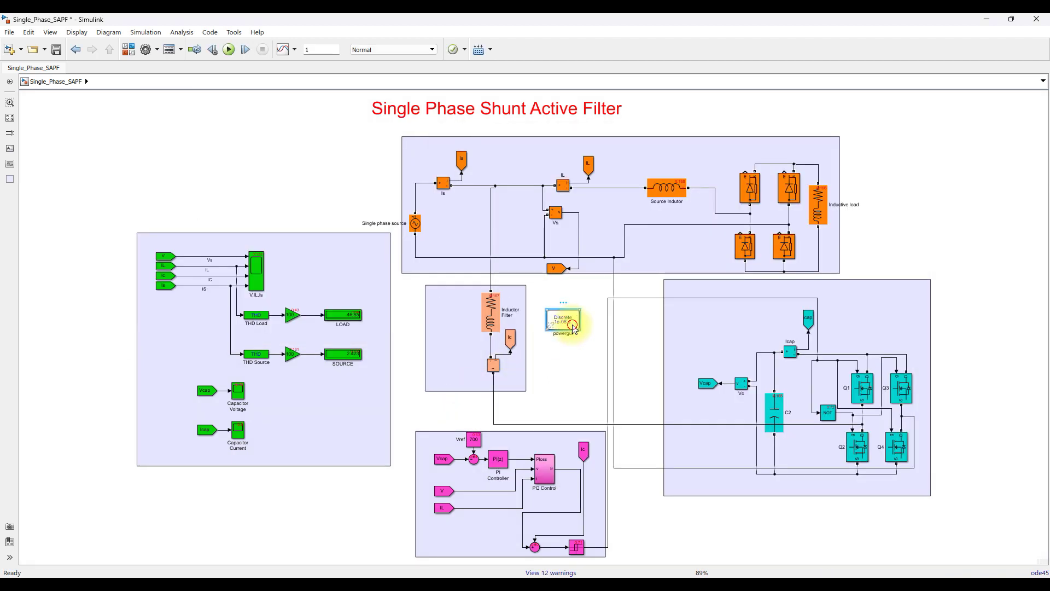
{"action": "left_click", "coordinate": [636, 263]}
{"action": "left_click", "coordinate": [661, 325]}
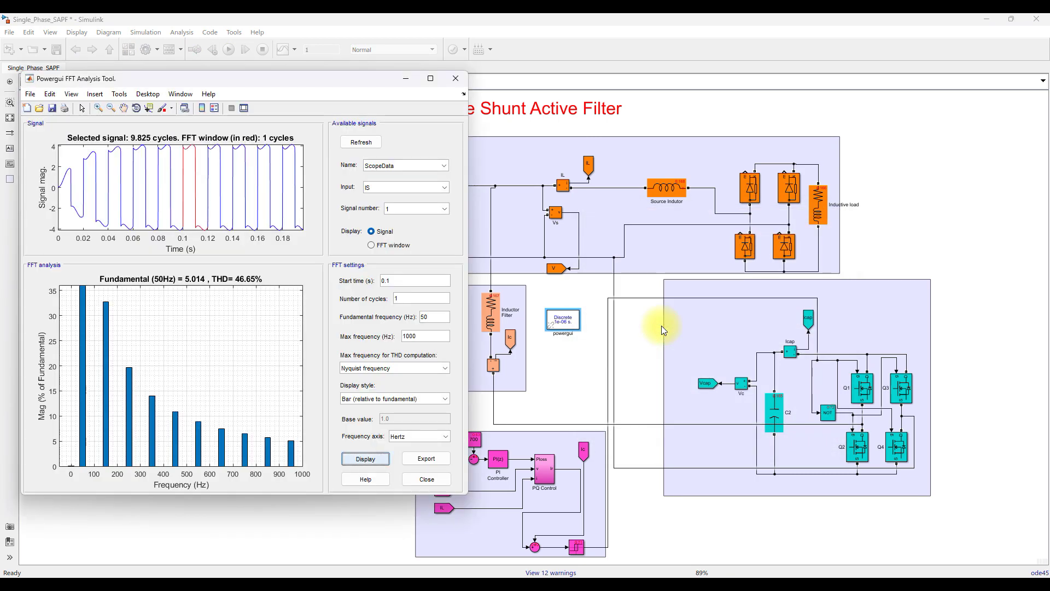
{"action": "left_click", "coordinate": [374, 142]}
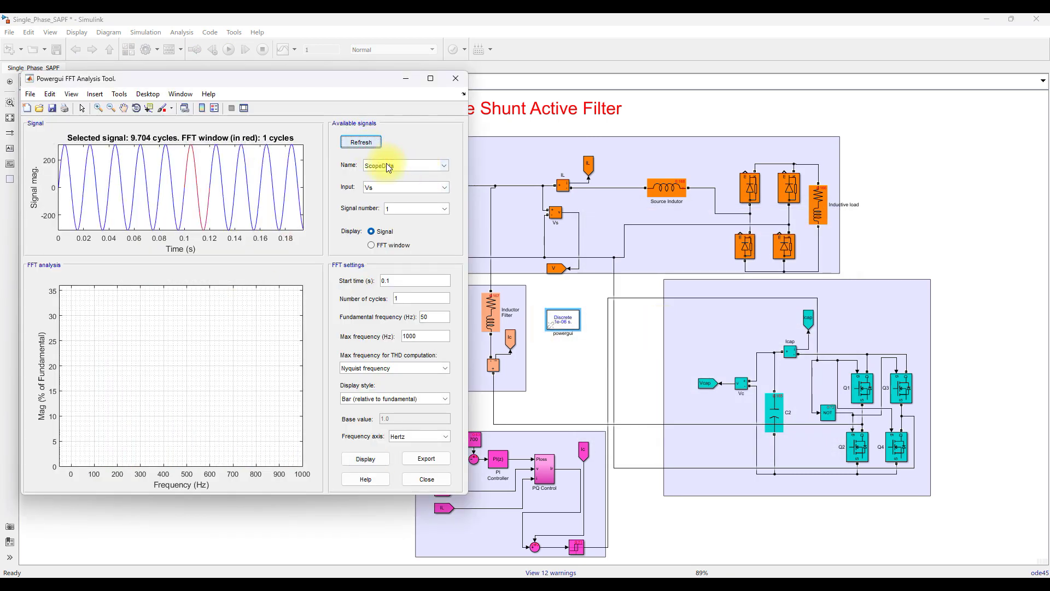
{"action": "left_click", "coordinate": [387, 164]}
{"action": "left_click", "coordinate": [385, 176]}
Display the harmonic spectrum of IL and then of IS for the run with the active filter connected.
{"action": "left_click", "coordinate": [404, 187]}
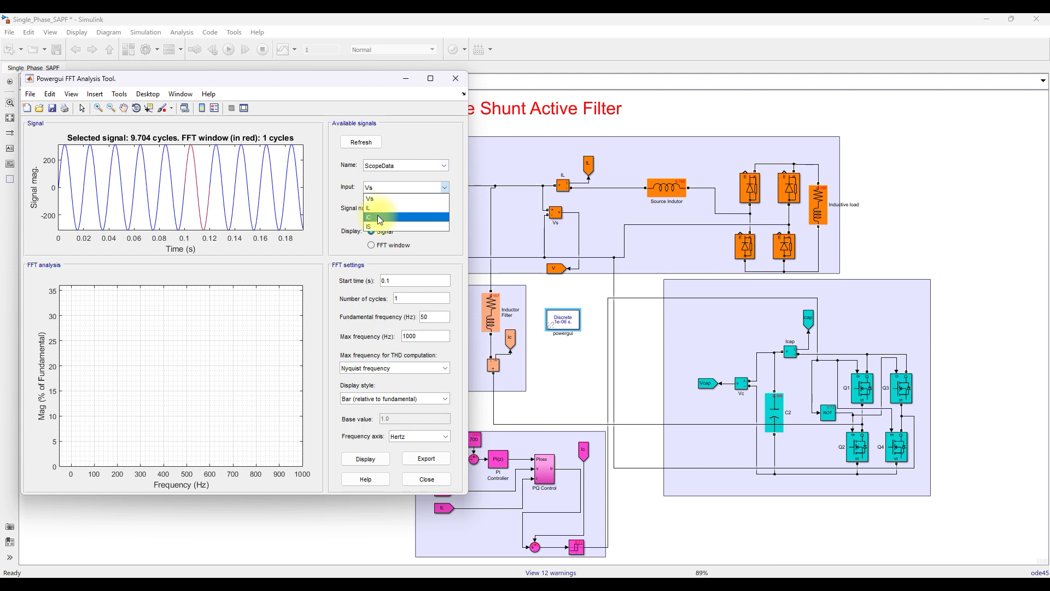
{"action": "left_click", "coordinate": [377, 215]}
{"action": "left_click", "coordinate": [366, 459]}
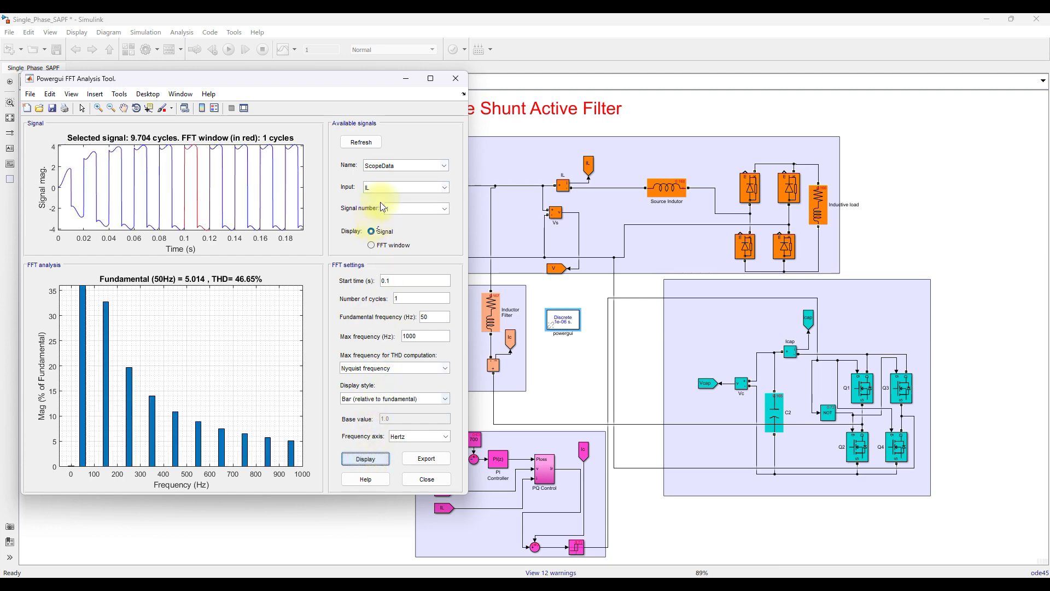
{"action": "left_click", "coordinate": [383, 187]}
{"action": "left_click", "coordinate": [381, 225]}
{"action": "left_click", "coordinate": [374, 457]}
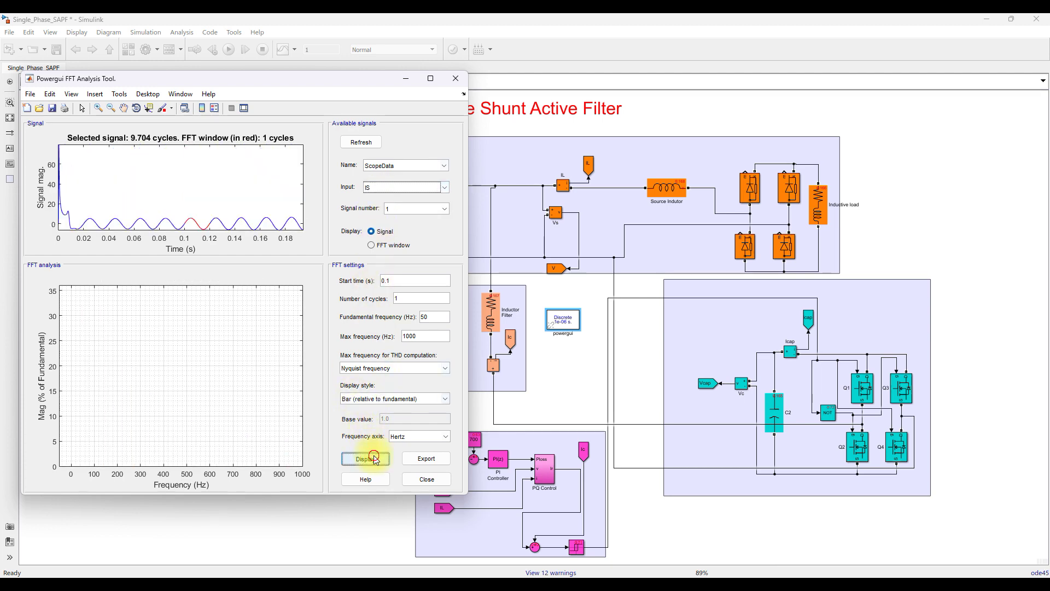
Set the max frequency for THD computation to Same as Max frequency and redisplay the IS spectrum.
{"action": "left_click", "coordinate": [375, 368]}
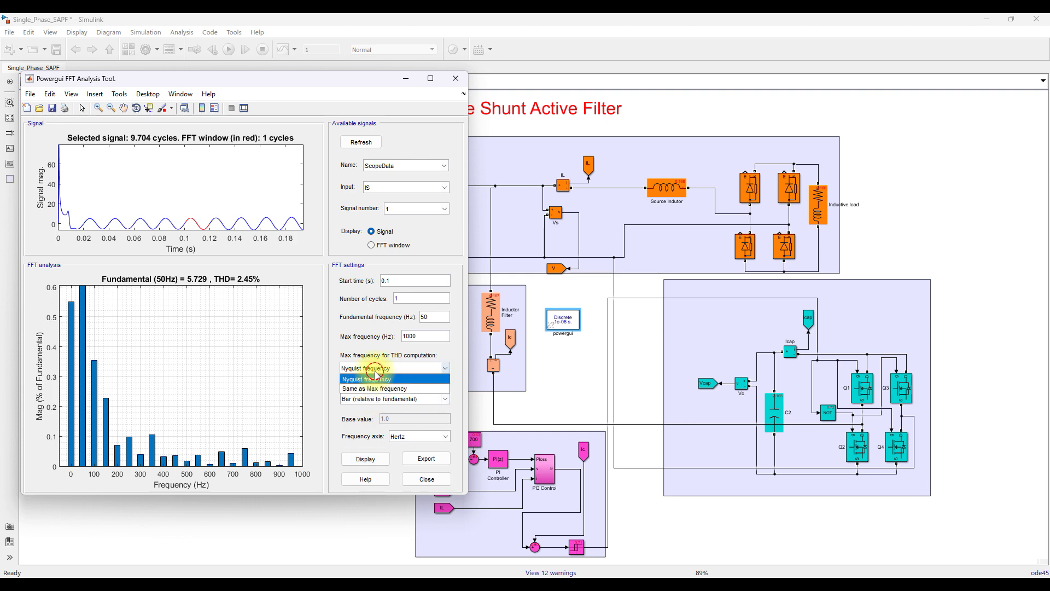
{"action": "left_click", "coordinate": [369, 393]}
{"action": "left_click", "coordinate": [367, 461]}
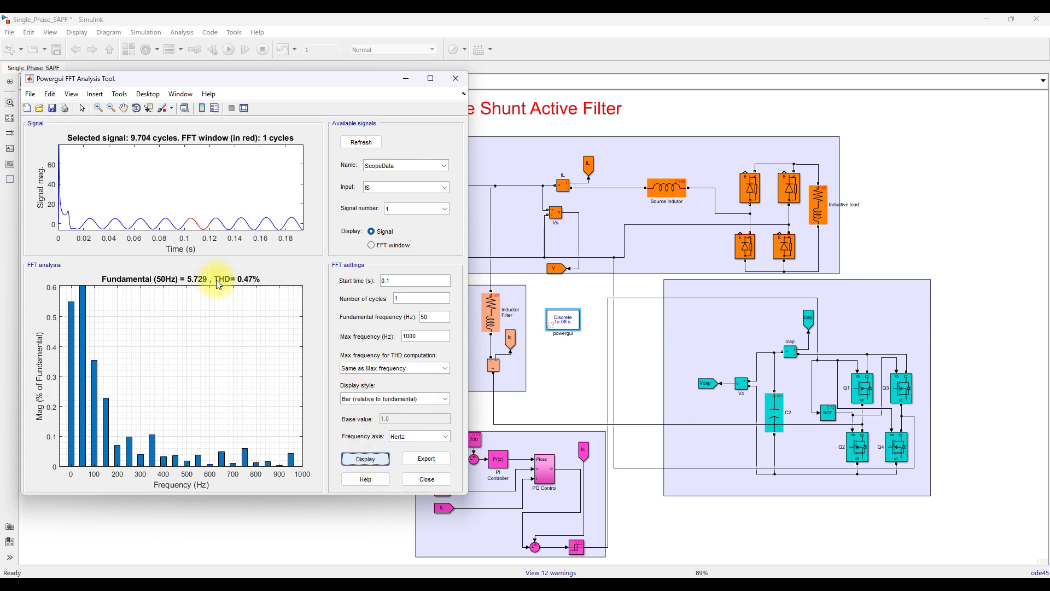